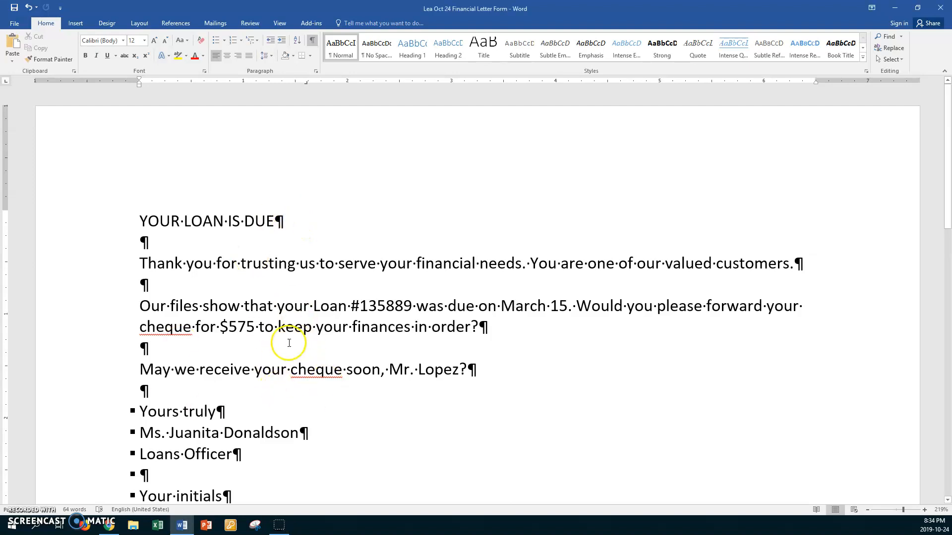
- Place the cursor after the YOUR LOAN IS DUE heading and launch the Step-by-Step Mail Merge Wizard
left_click(292, 221)
left_click(213, 25)
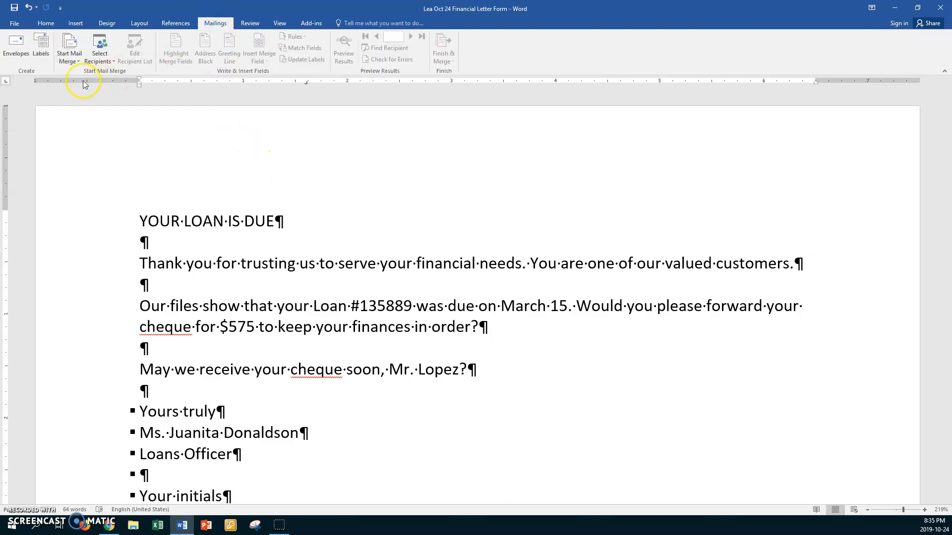
left_click(75, 62)
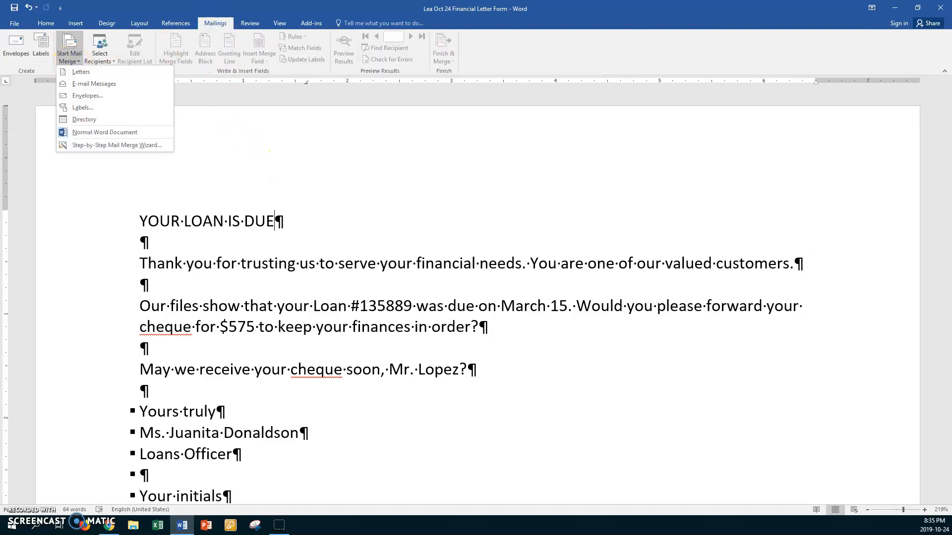
left_click(92, 145)
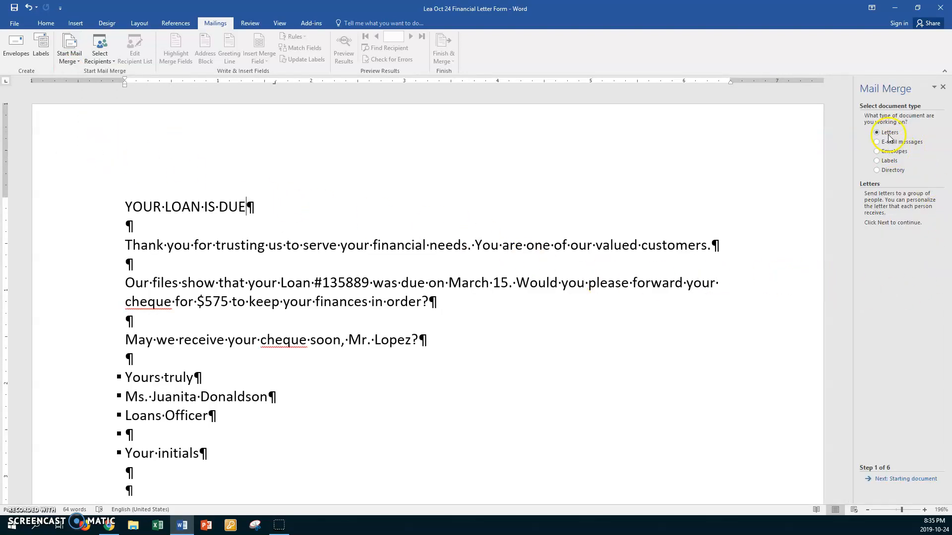
- Advance the wizard to recipients and start creating a new typed address list
left_click(882, 479)
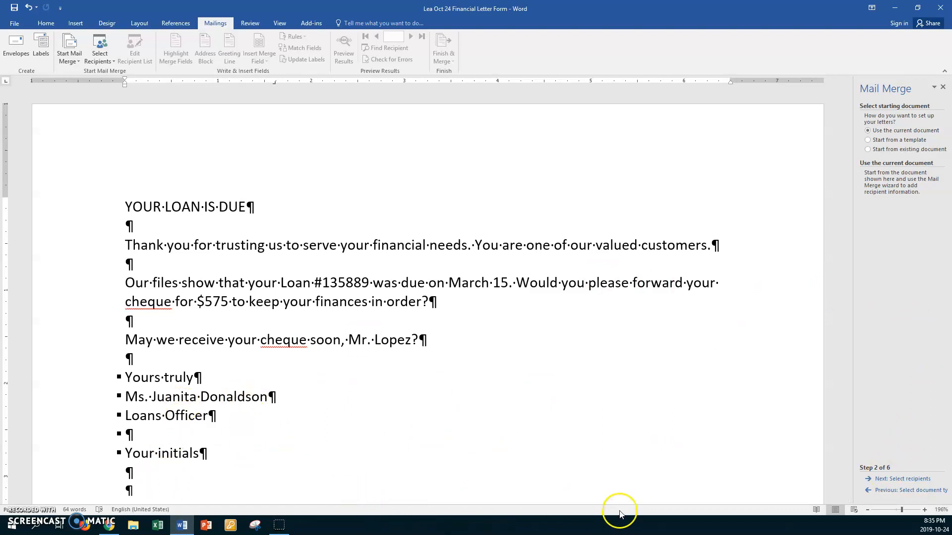
left_click(899, 479)
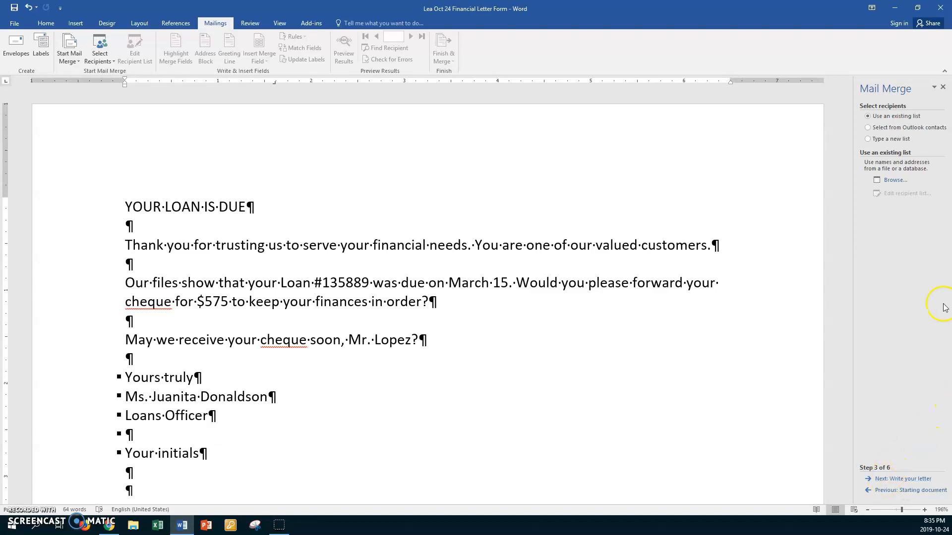
left_click(882, 139)
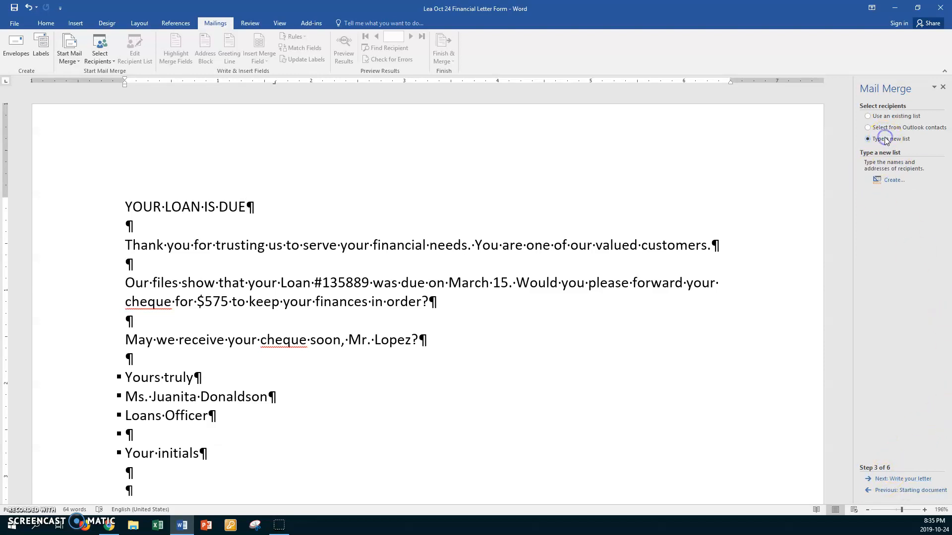
left_click(893, 180)
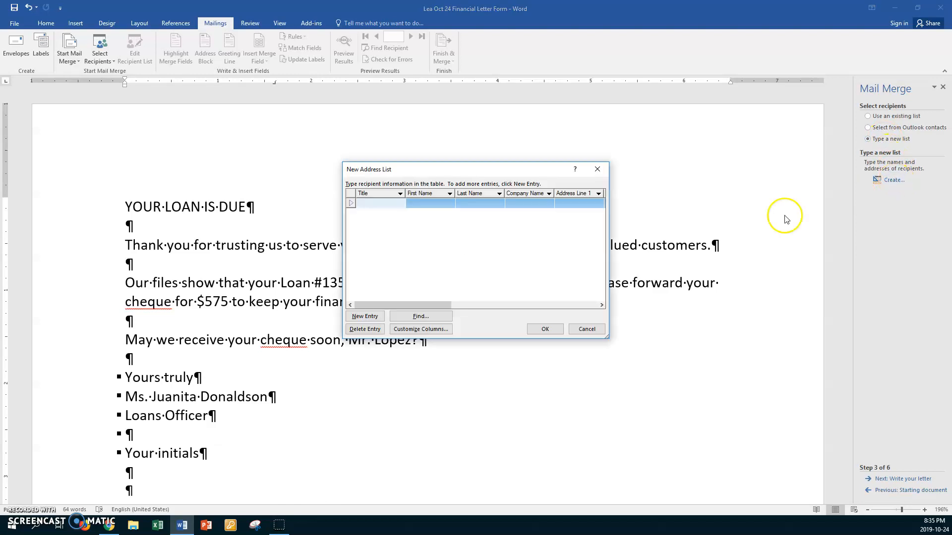
- In Customize Columns, rename the State field to Province
left_click(409, 331)
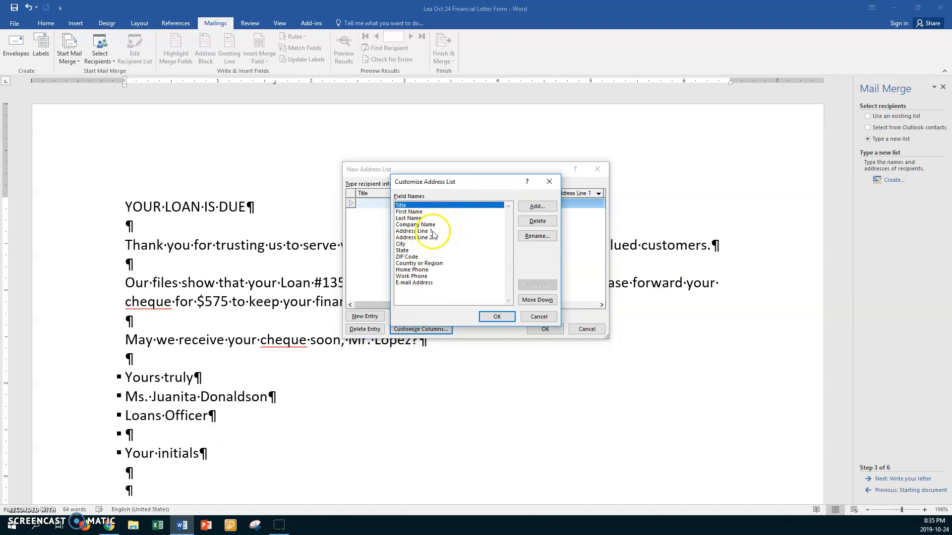
left_click(408, 250)
left_click(526, 236)
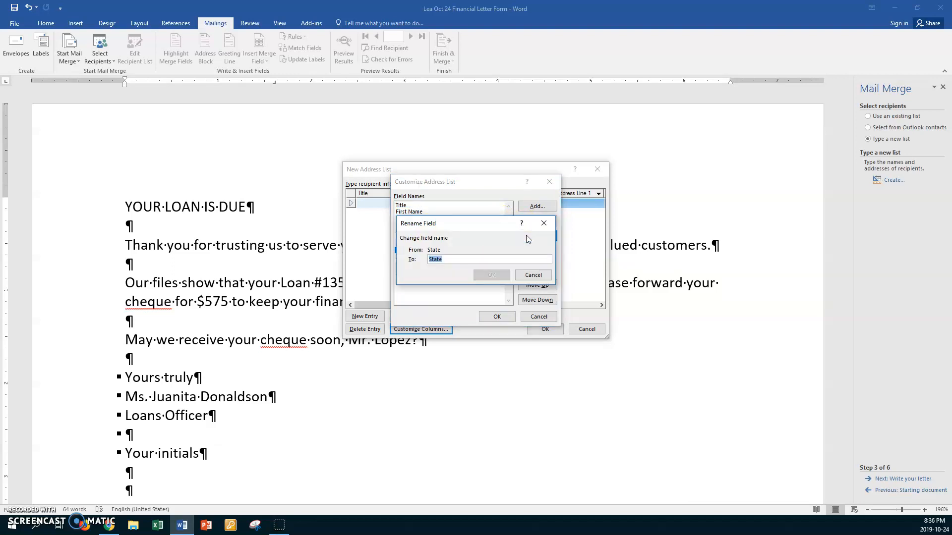
type("Provin")
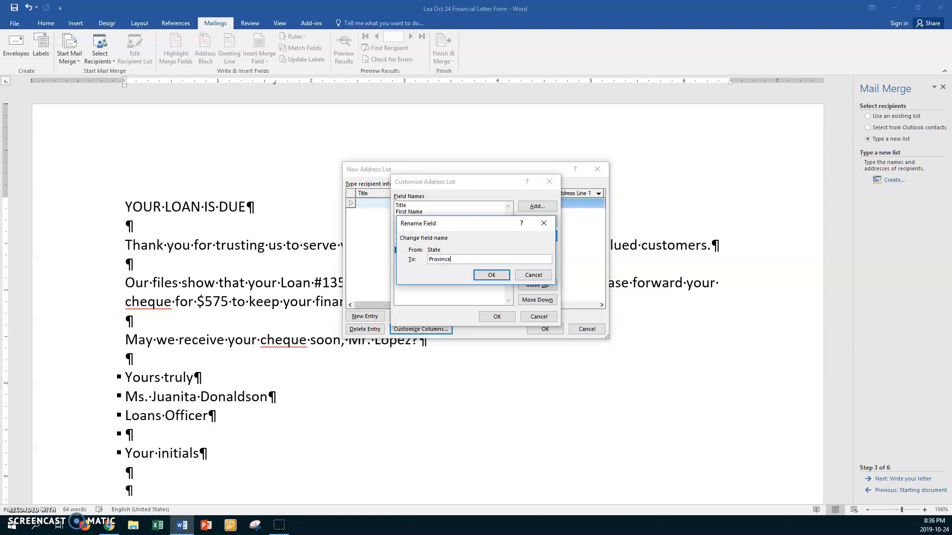
type("ce")
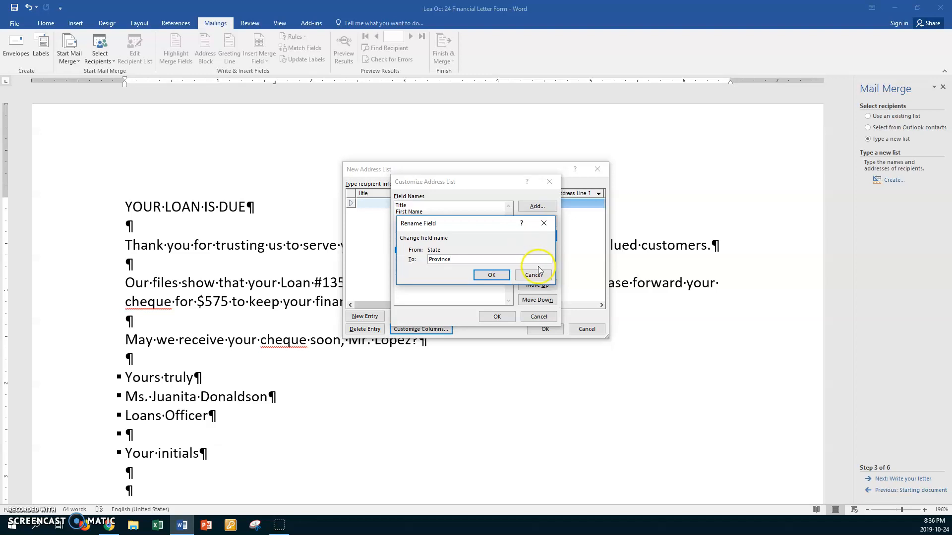
left_click(491, 275)
- Rename the ZIP Code field to Postal Code, then select E-mail Address
left_click(409, 257)
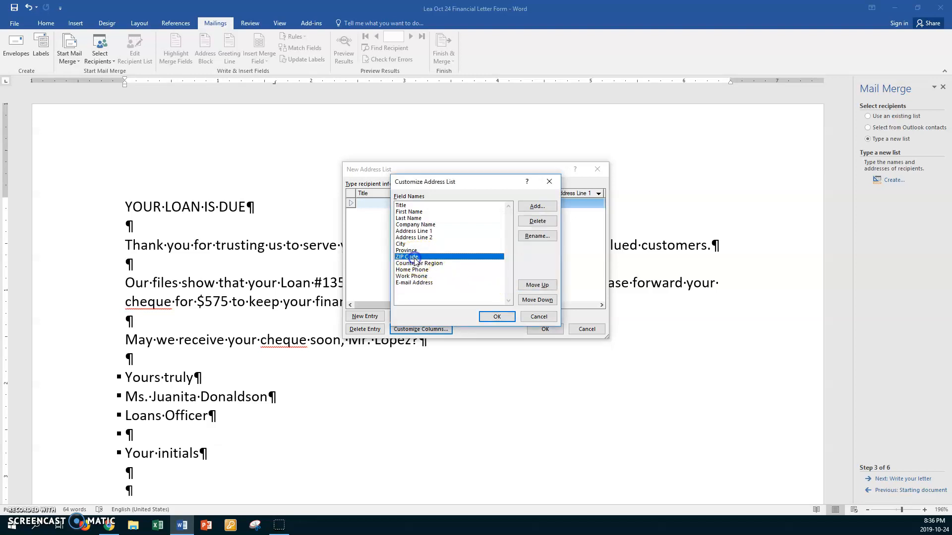
left_click(537, 236)
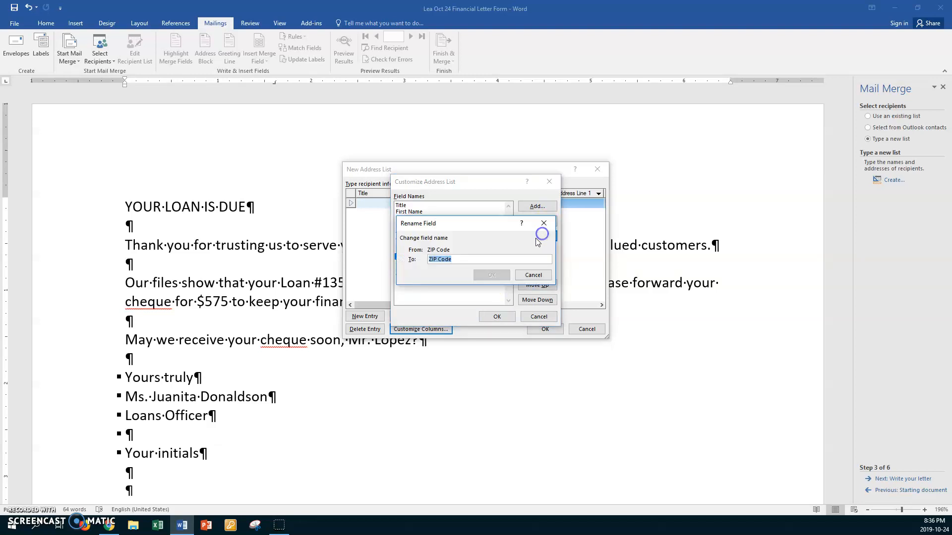
left_click(435, 260)
key("BackSpace")
key("BackSpace")
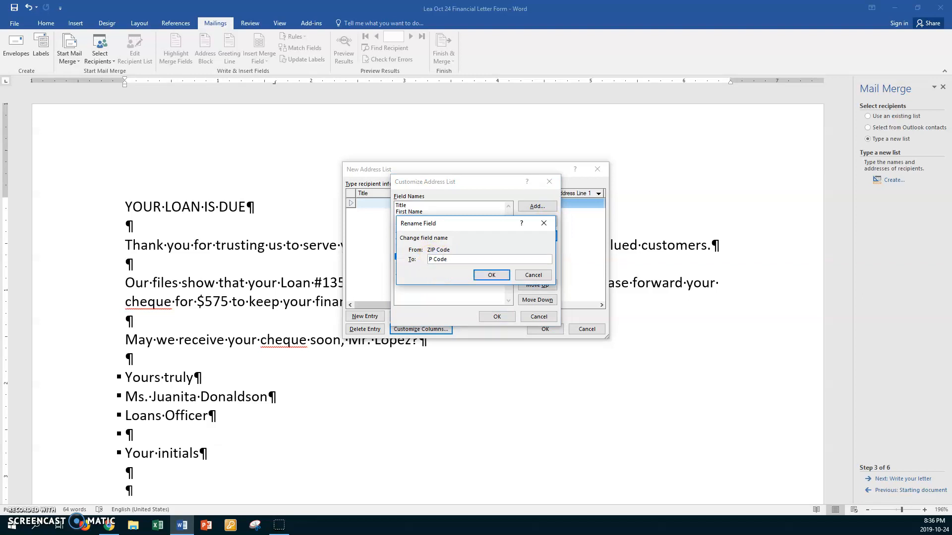
type("ostal")
left_click(486, 274)
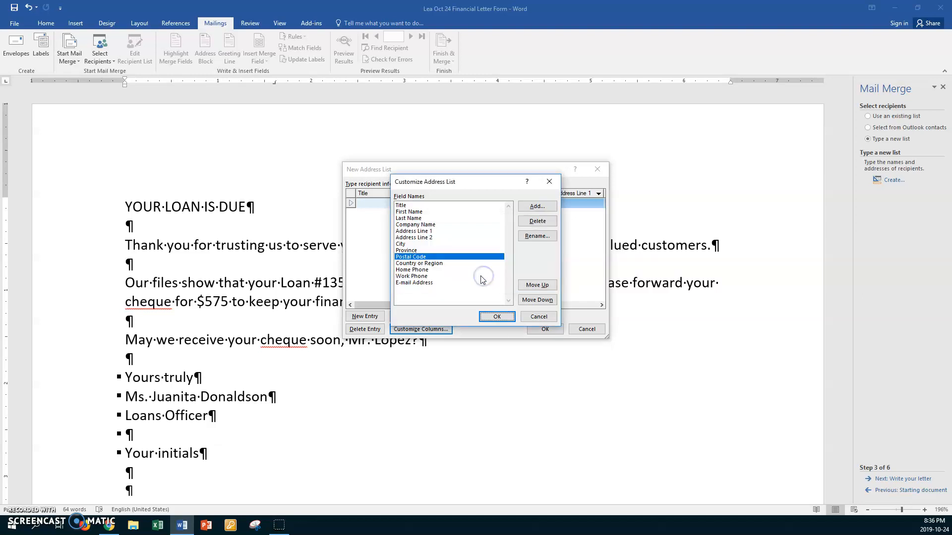
left_click(418, 283)
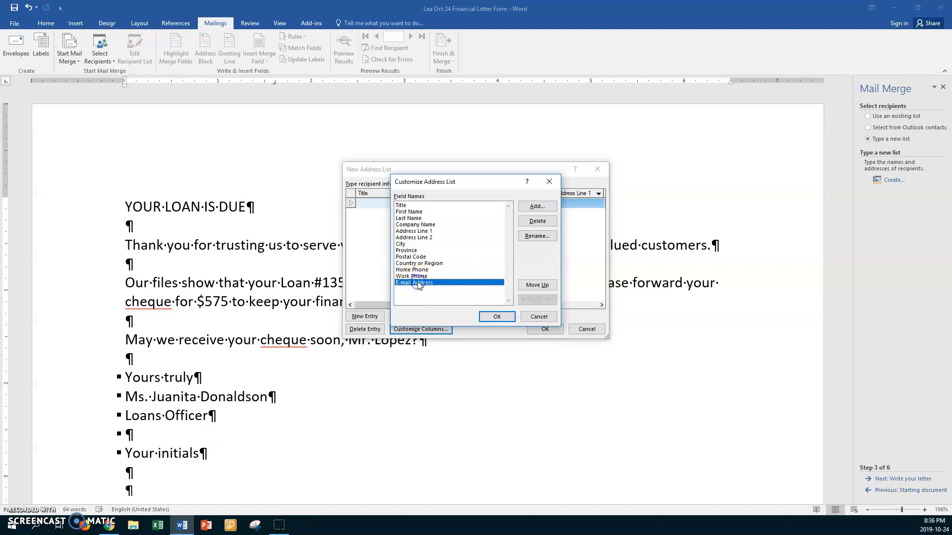
- Delete the E-mail Address, Work Phone, Home Phone and Country or Region fields
left_click(534, 221)
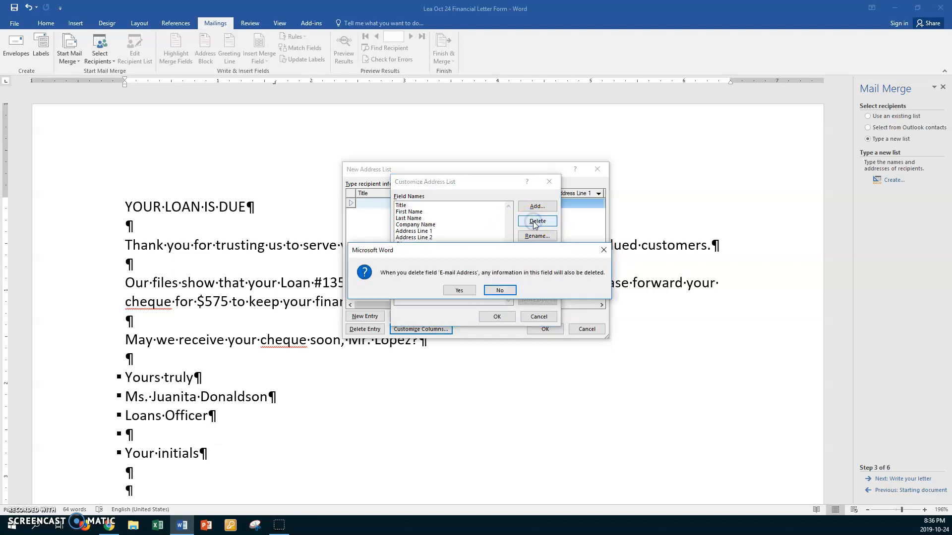
left_click(459, 290)
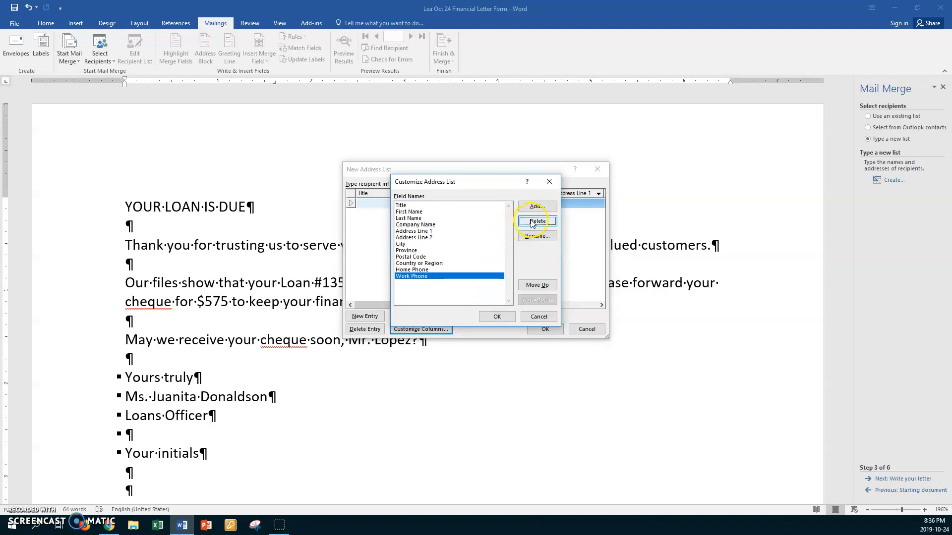
left_click(532, 222)
left_click(459, 290)
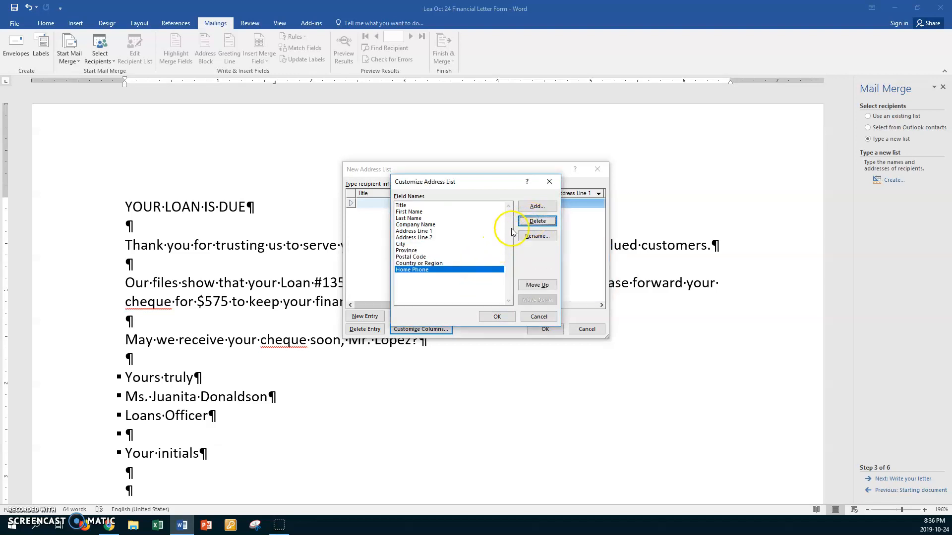
left_click(530, 222)
left_click(459, 290)
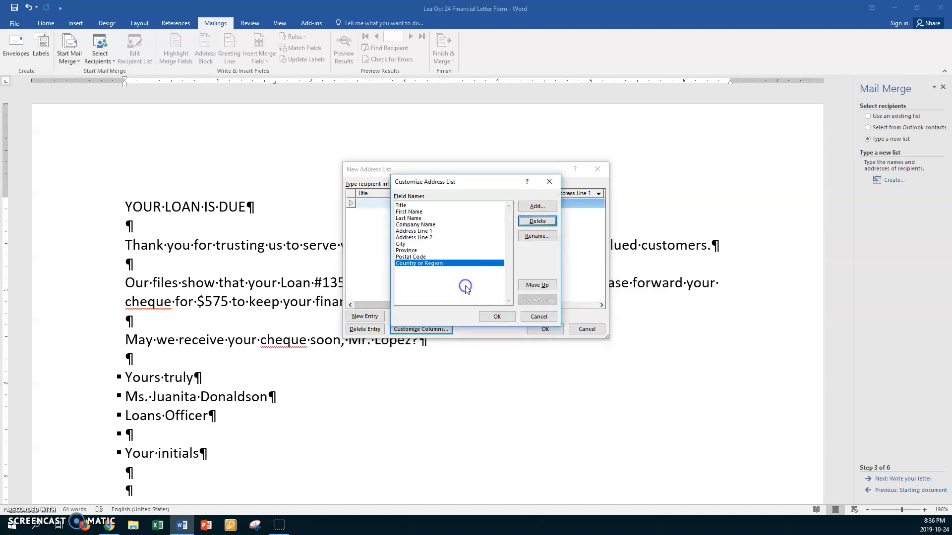
left_click(531, 221)
left_click(459, 291)
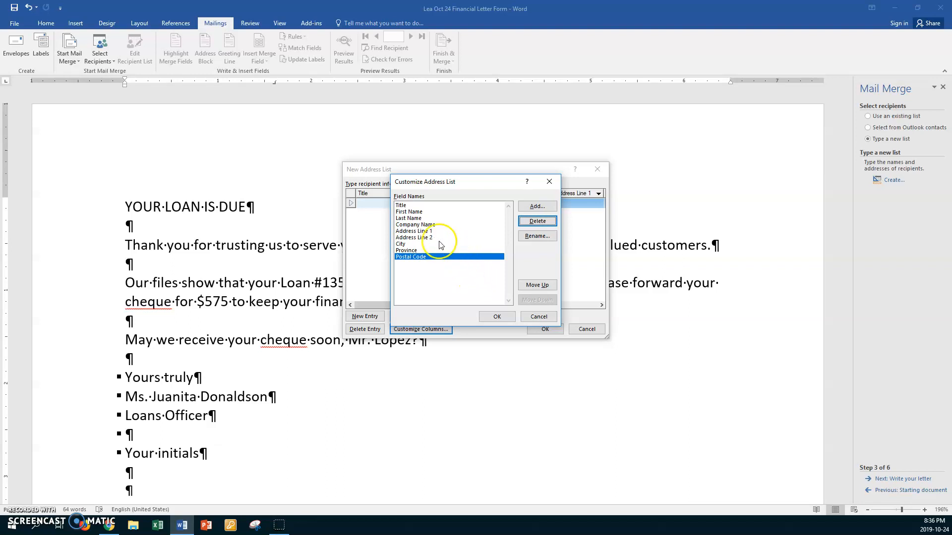
- Add an Address Line 3 field after Address Line 2 and accept the field list
left_click(402, 245)
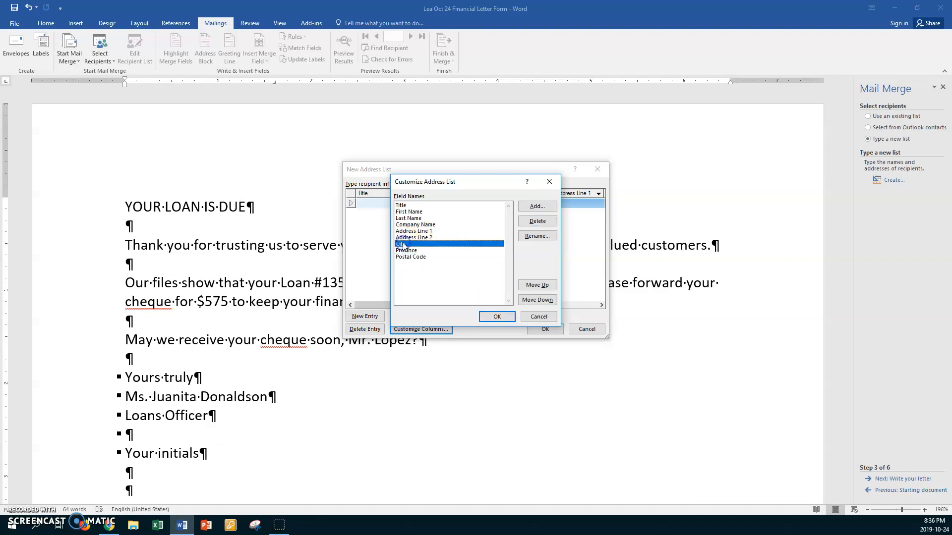
left_click(413, 238)
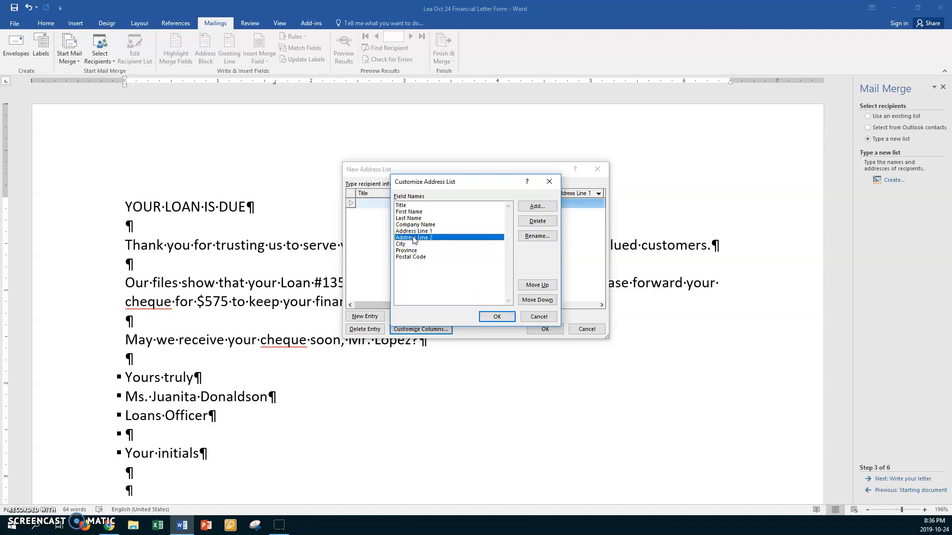
left_click(537, 207)
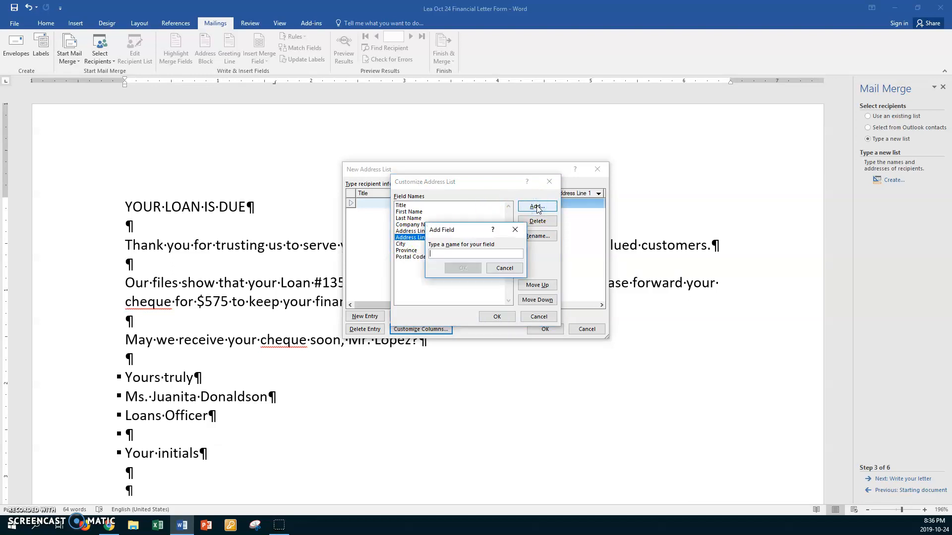
type("Addres")
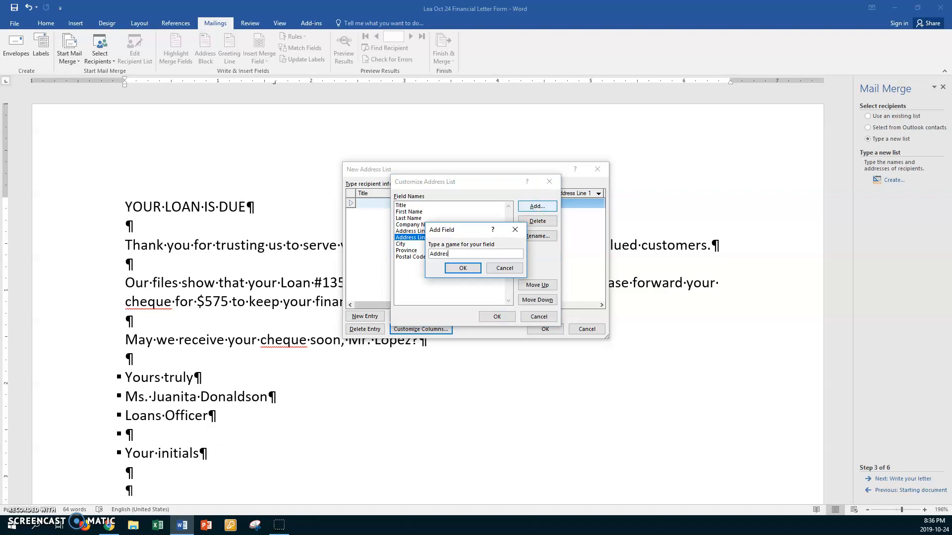
type("s Line 3")
left_click(475, 271)
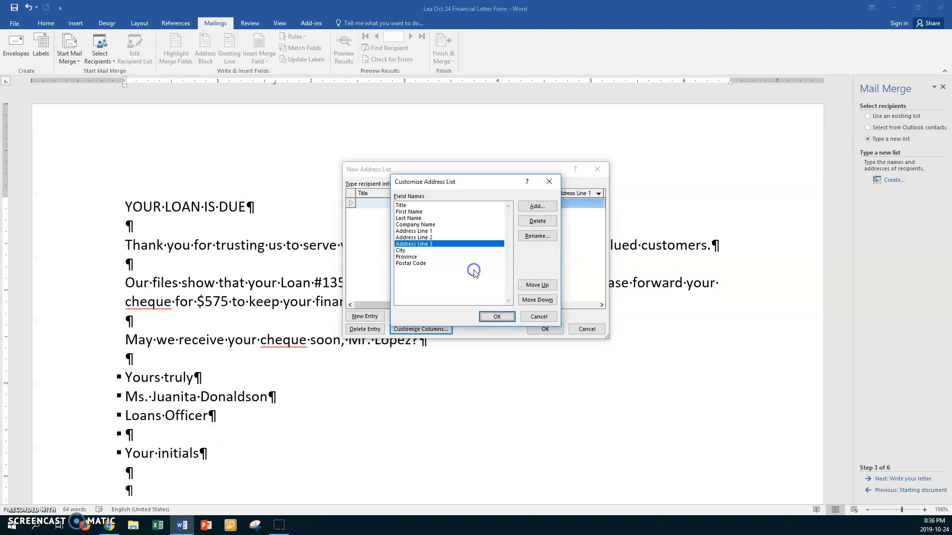
left_click(495, 317)
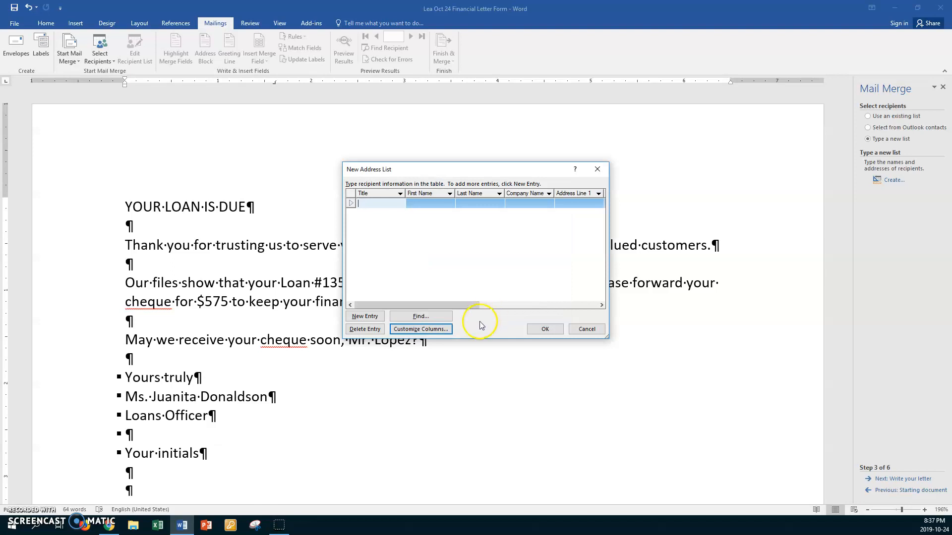
- Enter the first recipient's title Mr. and their first and last name
left_click(16, 515)
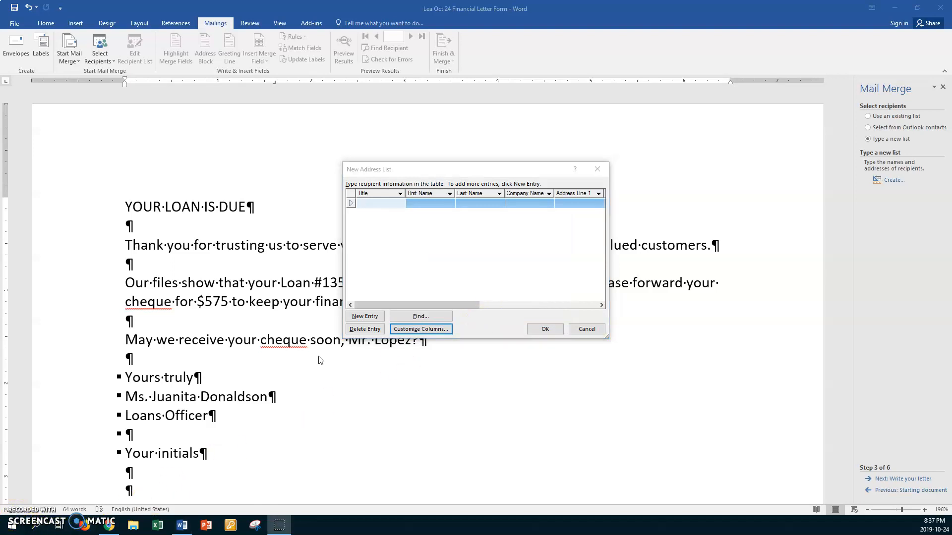
left_click(384, 204)
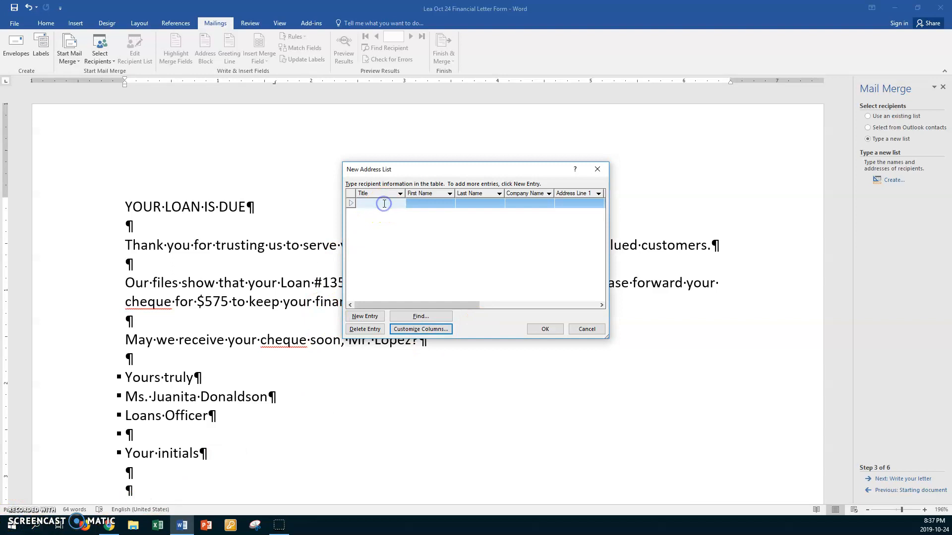
type("Mr.")
key("Tab")
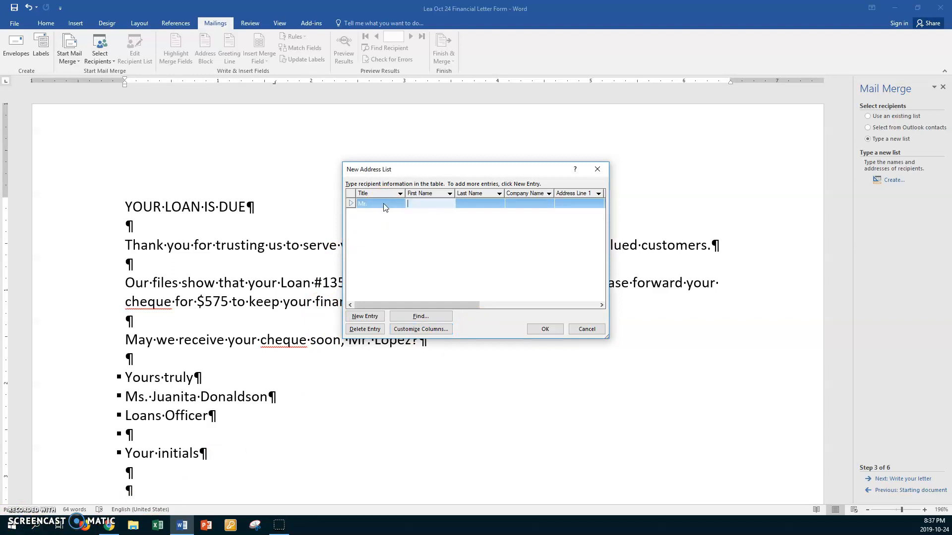
key("Tab")
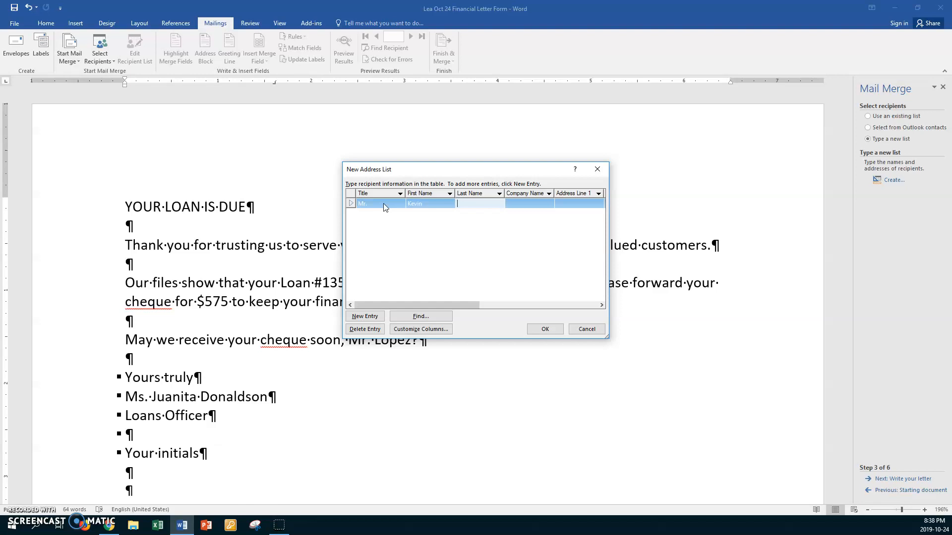
key("Tab")
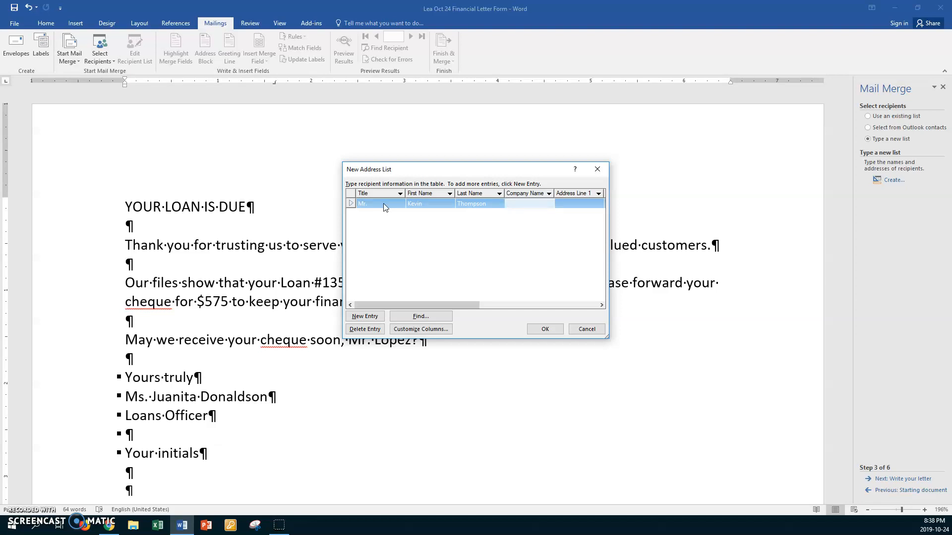
key("Tab")
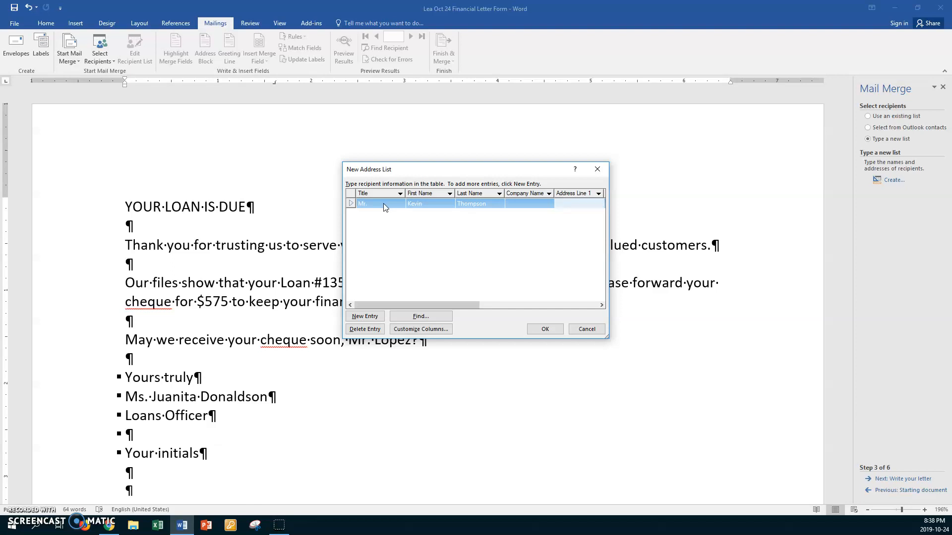
- Fill in the first recipient's street address, city, province MB and postal code, then add a new row
key("Tab")
key("Tab")
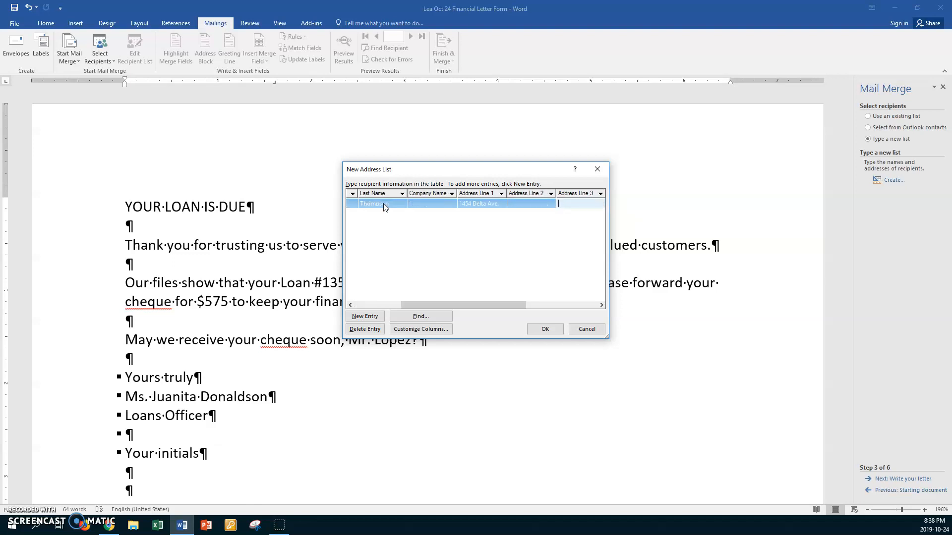
key("Tab")
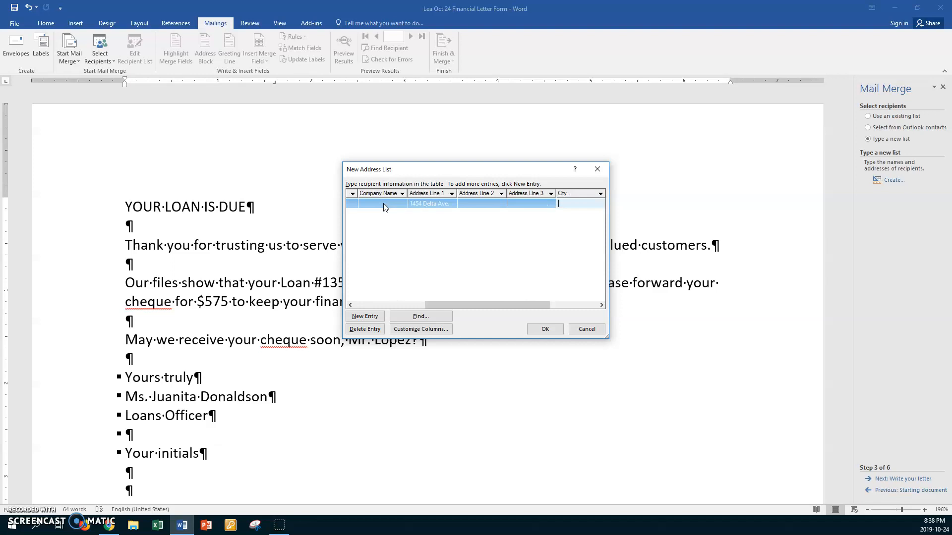
type("Brandon")
key("Tab")
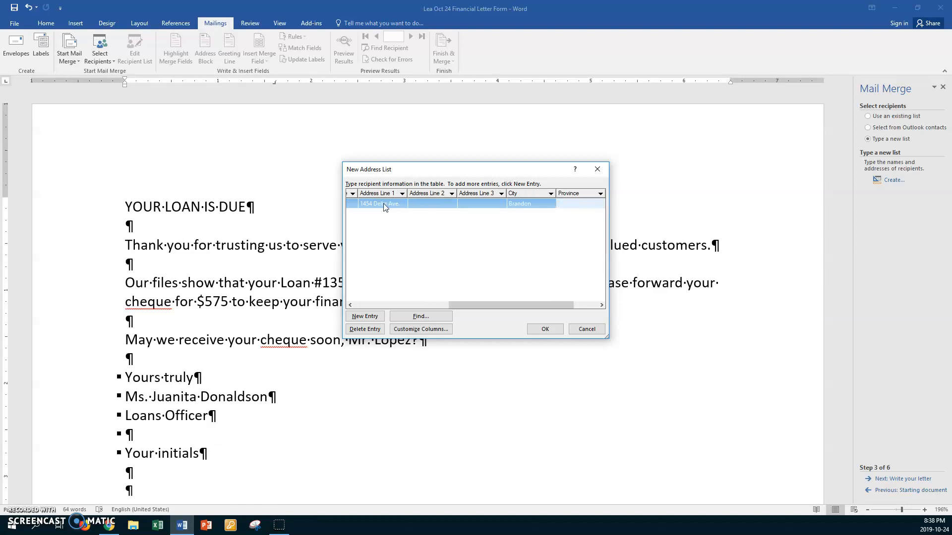
type("MB")
key("Tab")
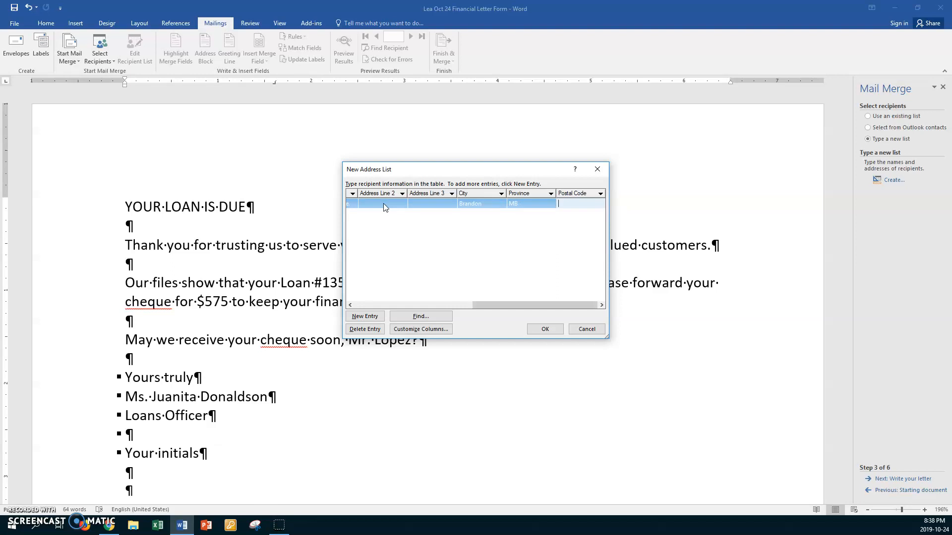
type("R7S 1N5")
key("Tab")
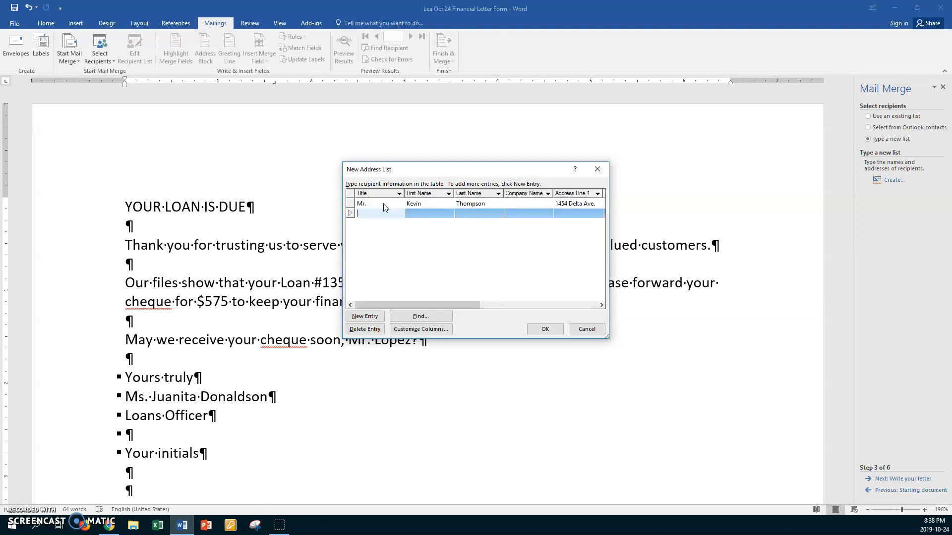
- Enter the second recipient's title Miss with their first and last name
type("mISS")
key("BackSpace")
key("BackSpace")
key("BackSpace")
key("BackSpace")
type("Mi")
key("Tab")
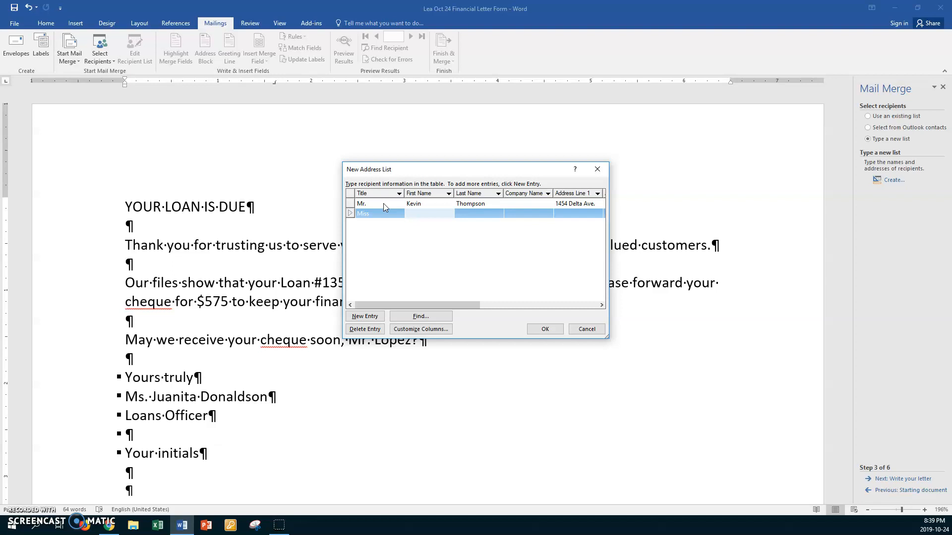
key("Tab")
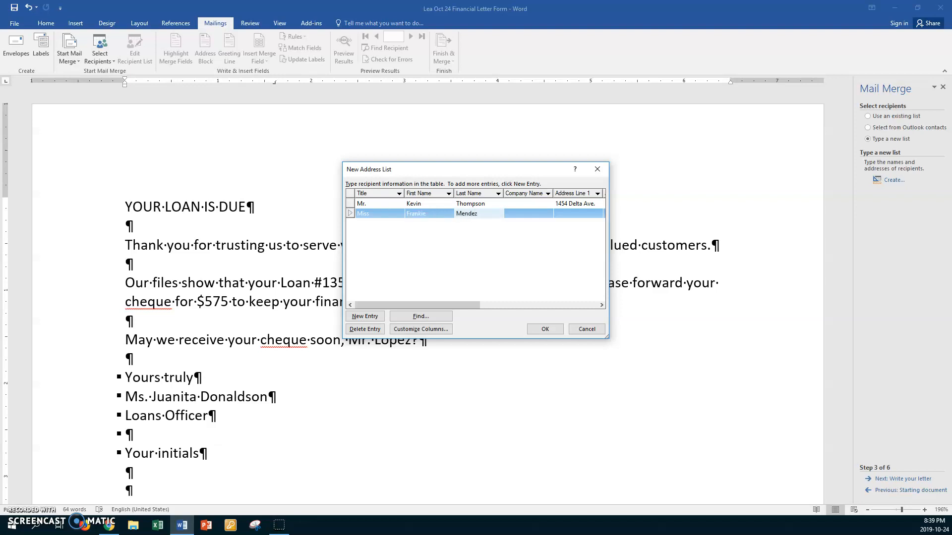
- Add the company Carlton Motors Ltd. and the second recipient's street address
key("Tab")
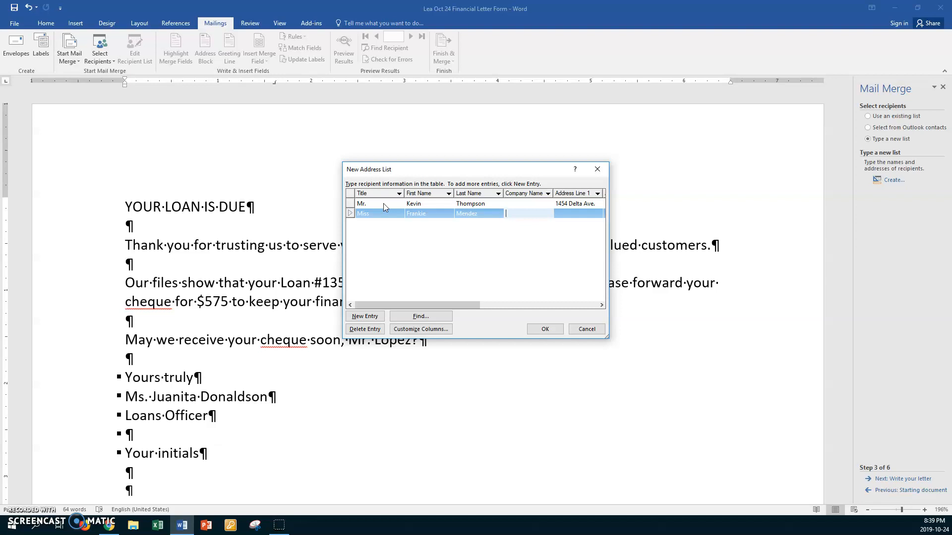
type("Carlton Motors Lts.")
key("BackSpace")
type("d.")
key("Tab")
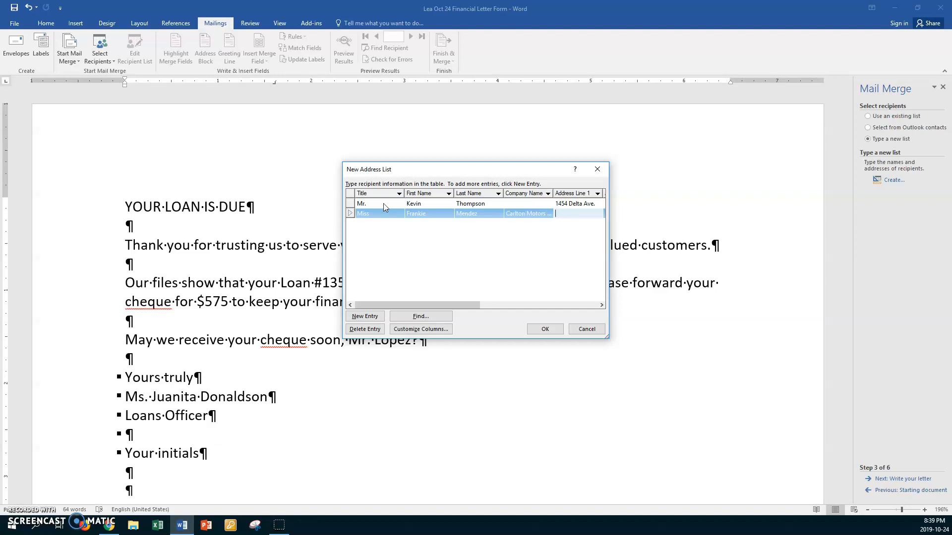
key("Tab")
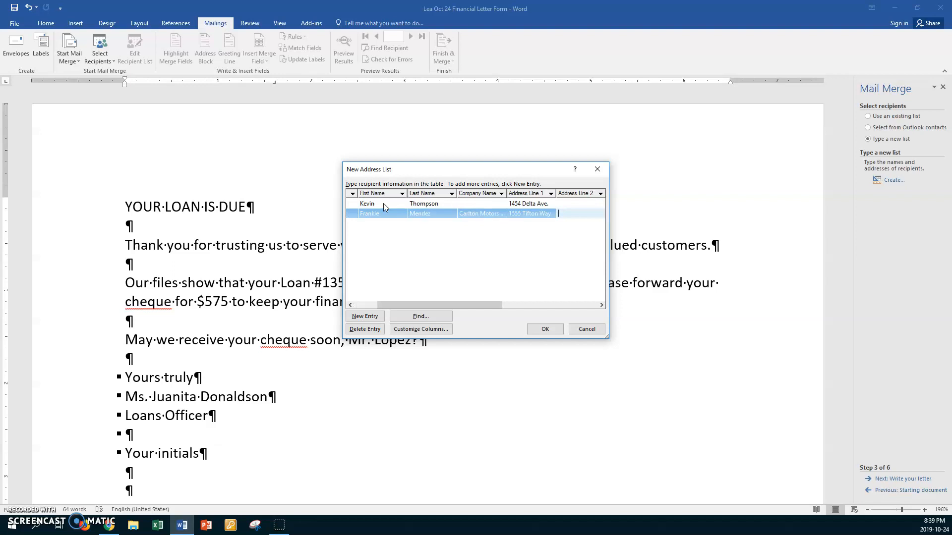
key("Tab")
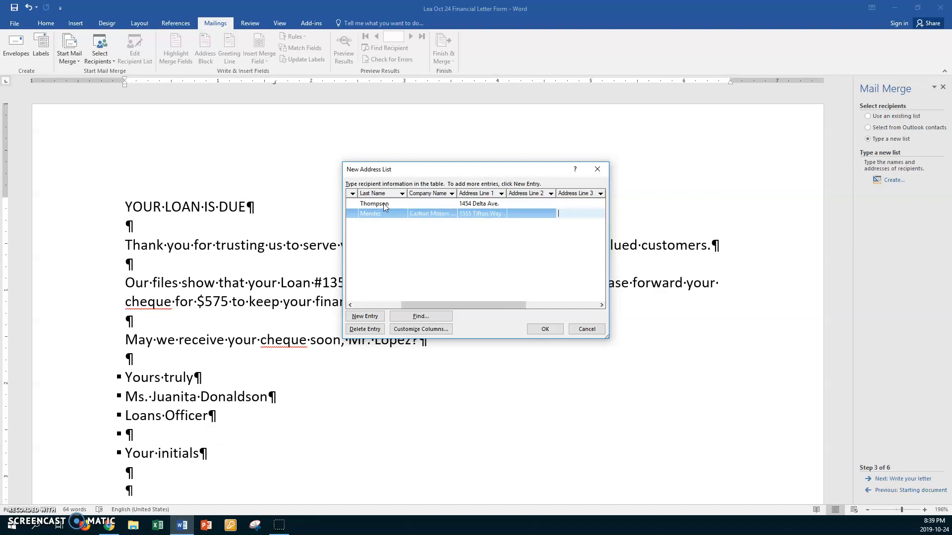
key("Tab")
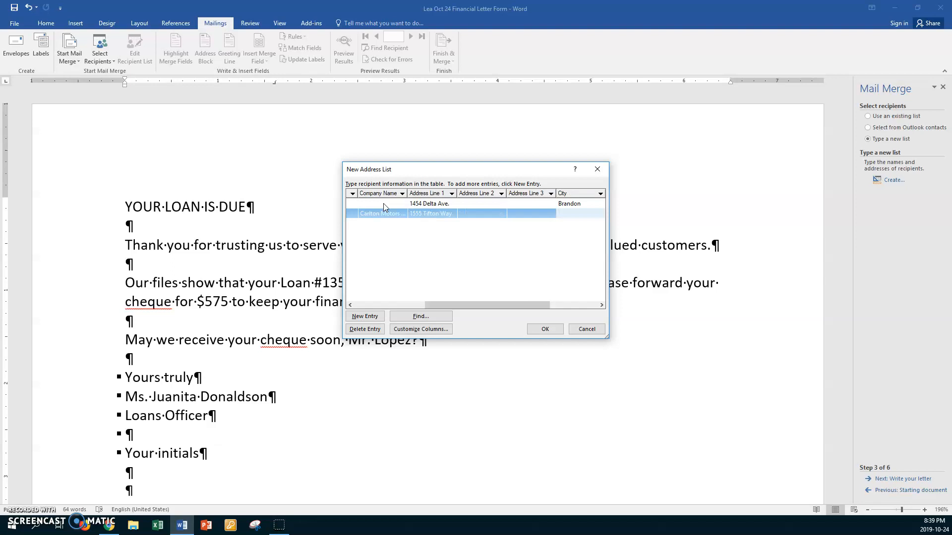
- Fill in the city, province MB and uppercase postal code, then add a third row
type("Dauphine")
key("Tab")
type("MB")
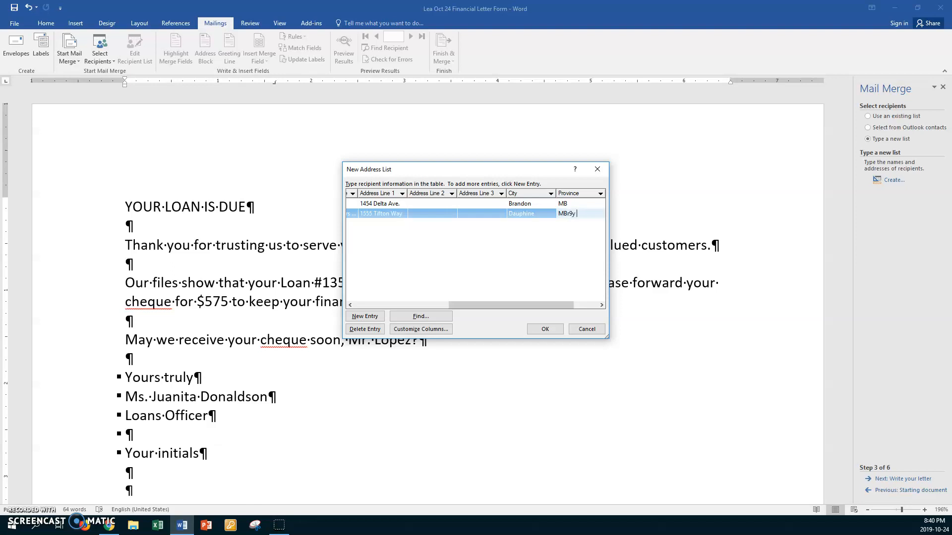
type("r9y 2t5")
key("BackSpace")
key("BackSpace")
key("BackSpace")
key("BackSpace")
key("BackSpace")
key("Tab")
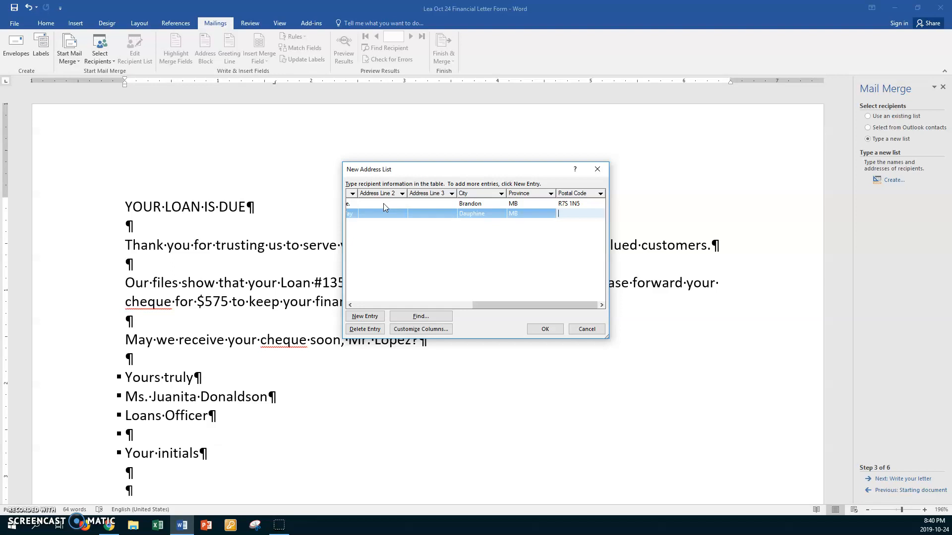
type("r9y")
key("BackSpace")
key("BackSpace")
key("BackSpace")
key("BackSpace")
key("BackSpace")
type("2T5")
key("Tab")
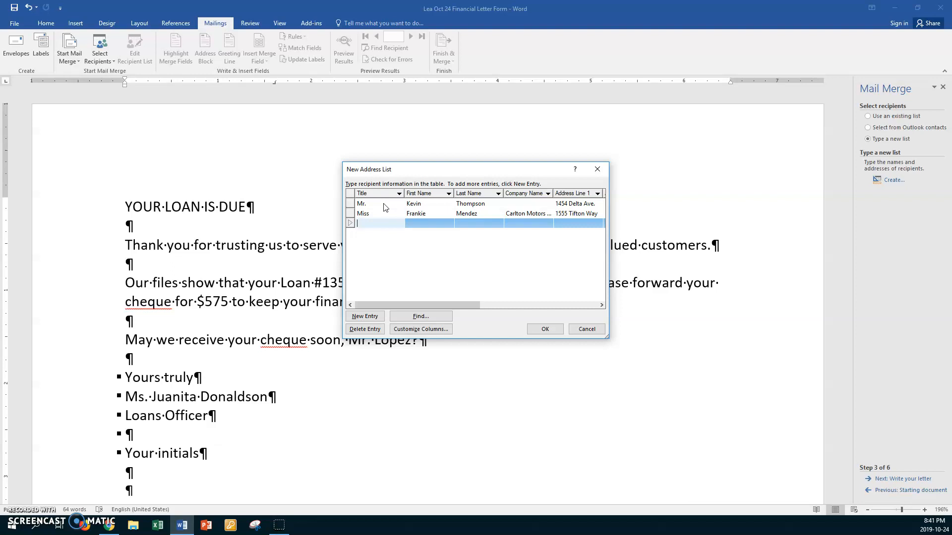
- Enter the third recipient's title Ms. with their first and last name
type("Ms.")
key("Tab")
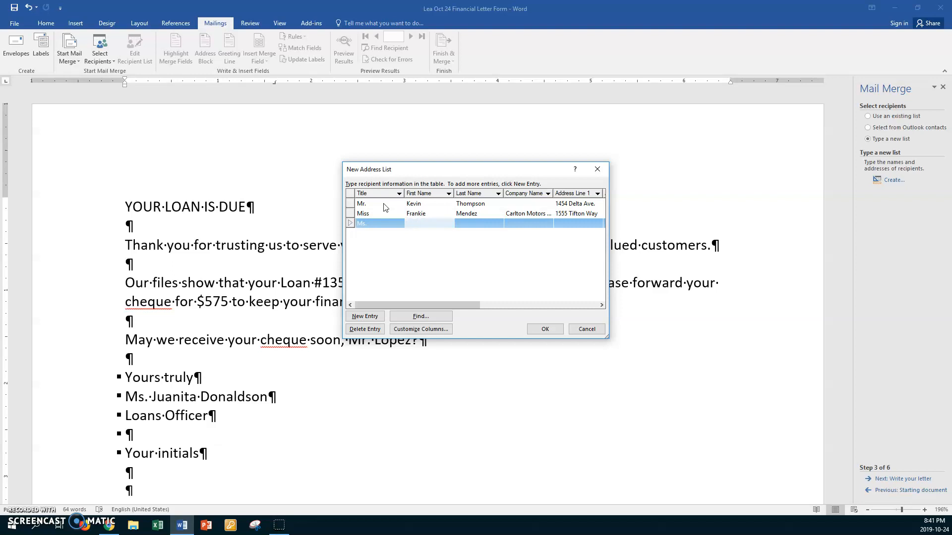
key("Tab")
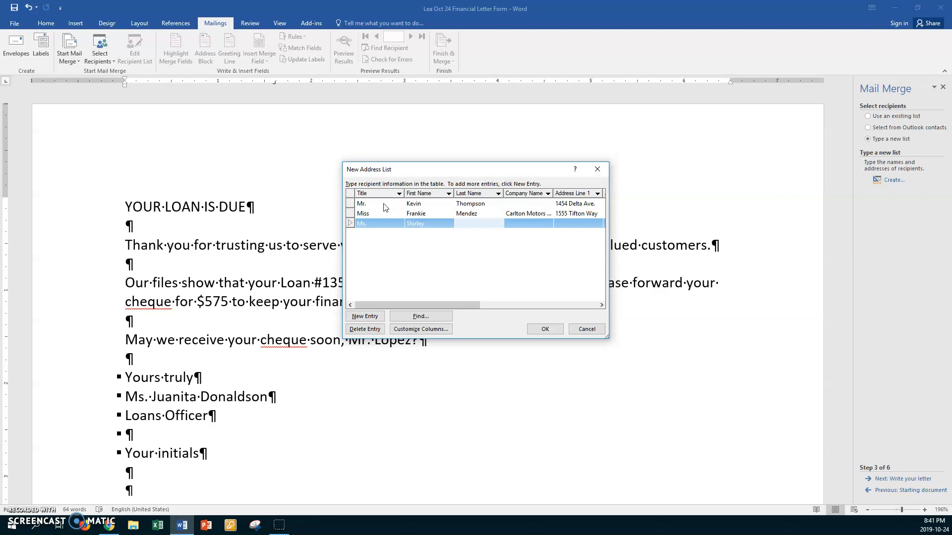
key("Tab")
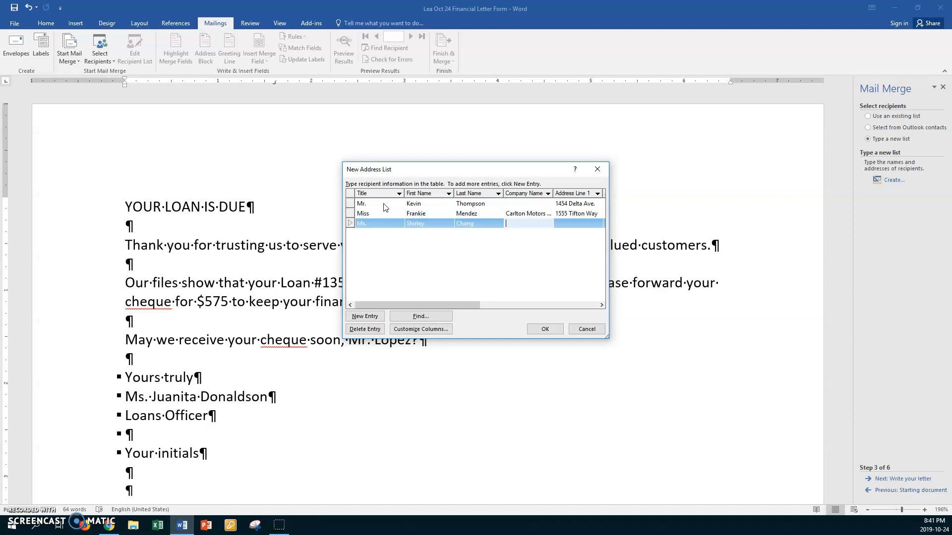
- Add a new Position field right after Last Name in the address list
left_click(418, 330)
left_click(418, 330)
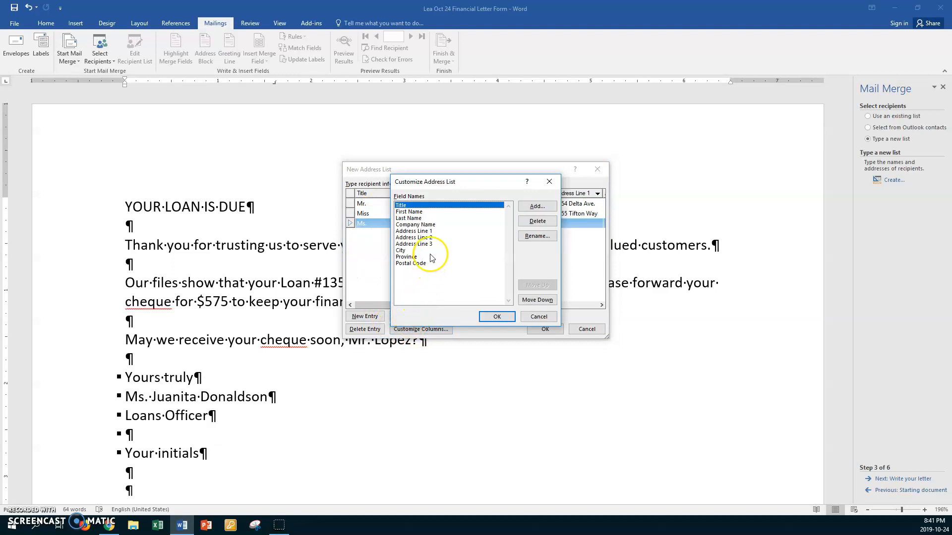
left_click(424, 225)
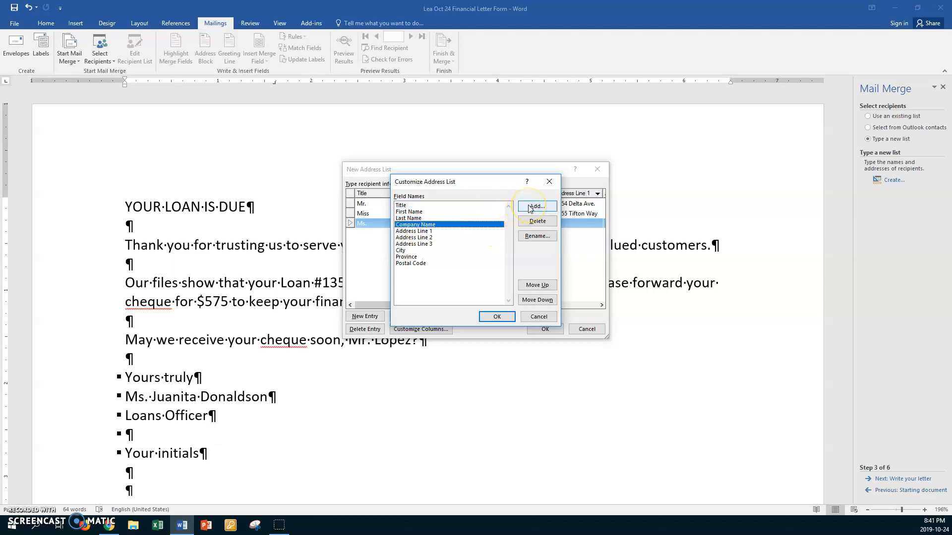
left_click(418, 218)
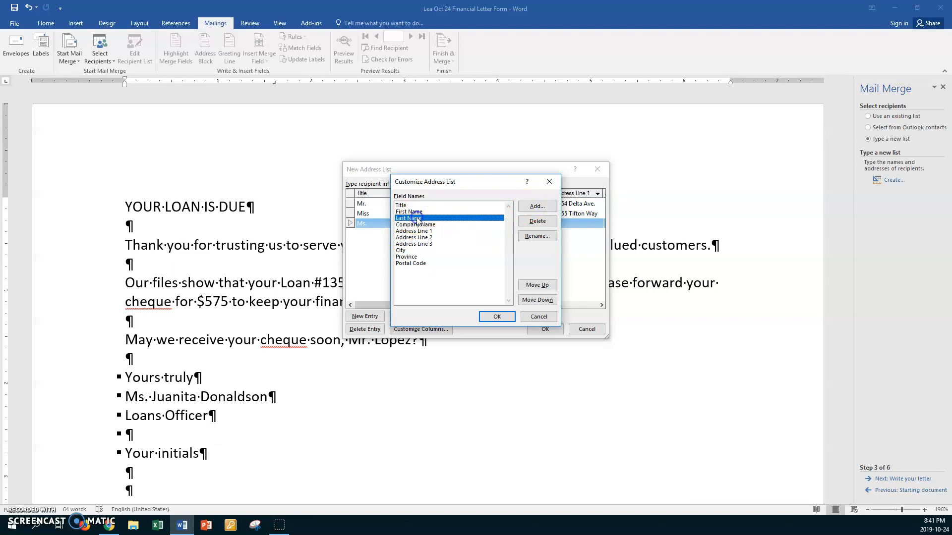
left_click(534, 208)
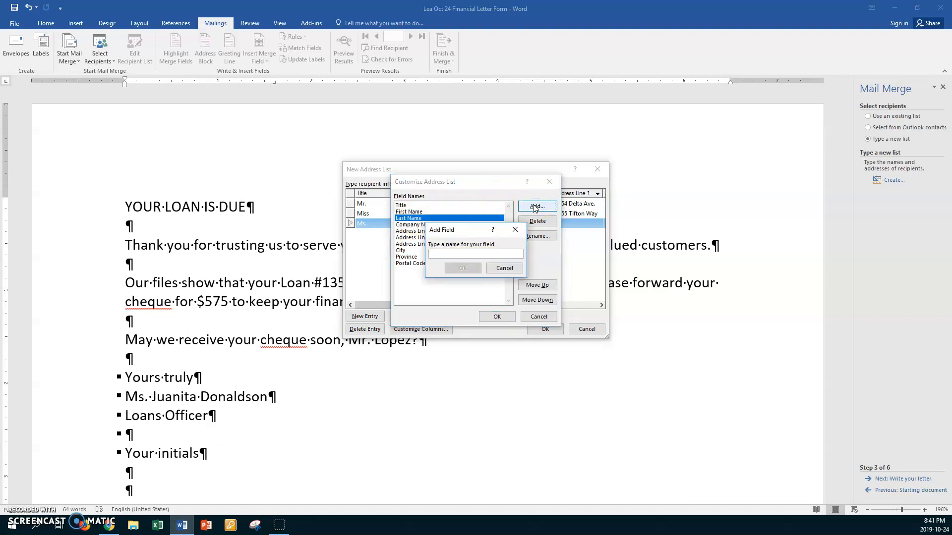
type("Position")
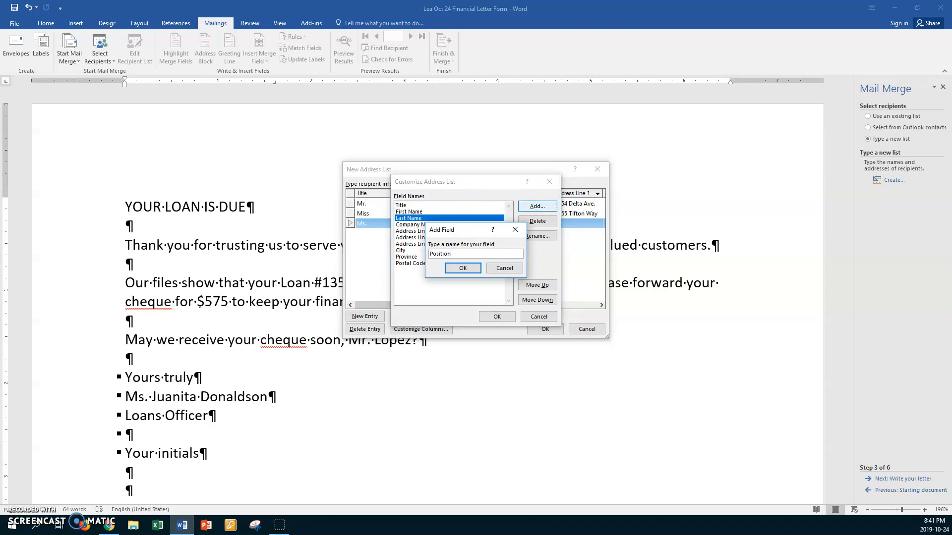
key("Return")
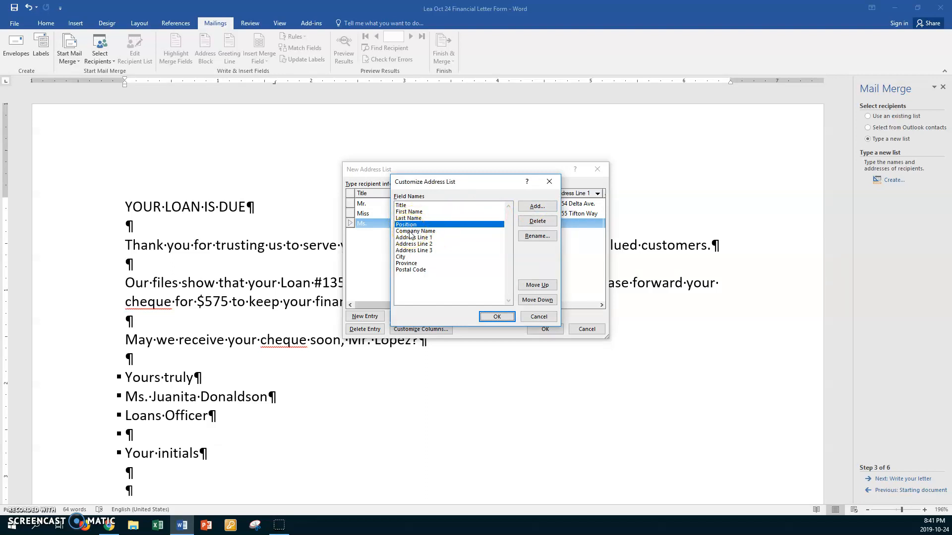
left_click(488, 317)
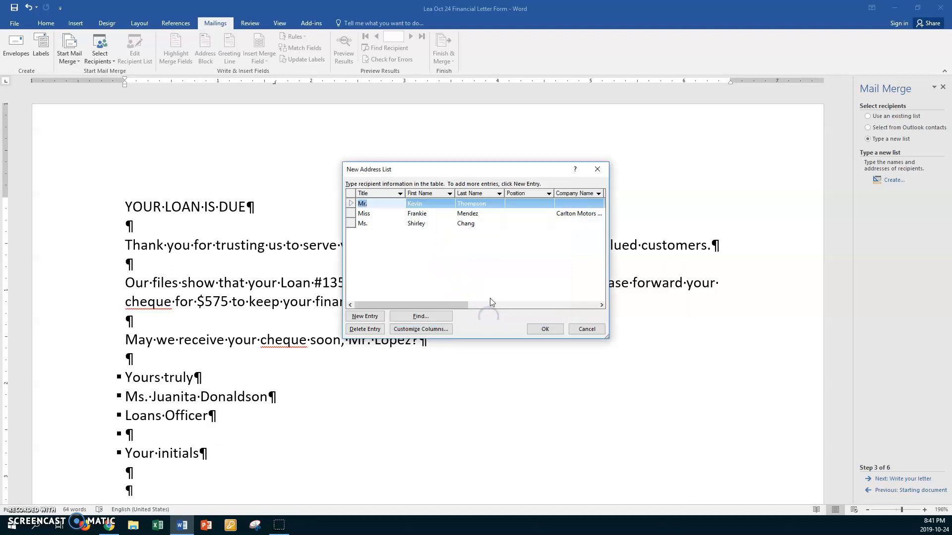
- Set the third recipient's position to Accounts Payable Supervisor
left_click(514, 223)
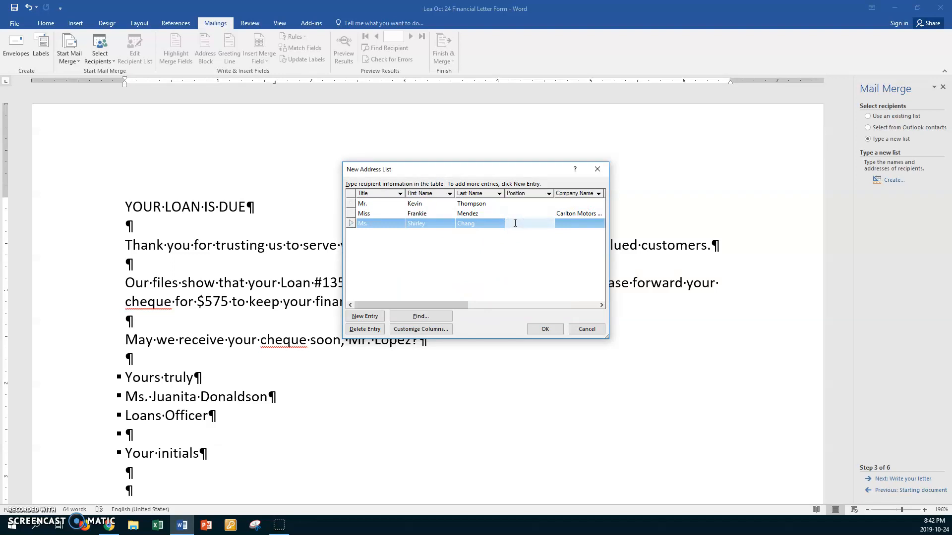
type("Accounts")
type(" Payable")
type(" supervis")
type("r")
left_click(526, 223)
key("BackSpace")
type("S")
key("Tab")
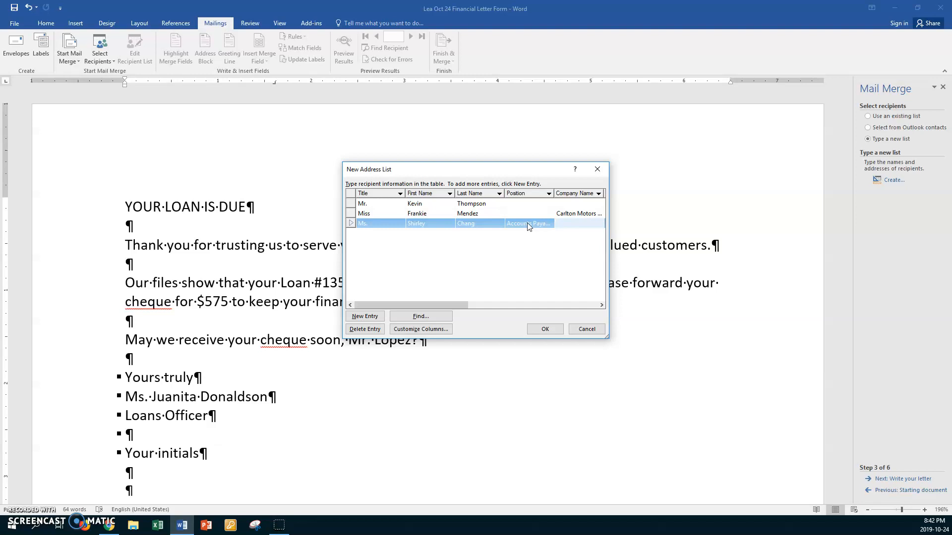
key("Tab")
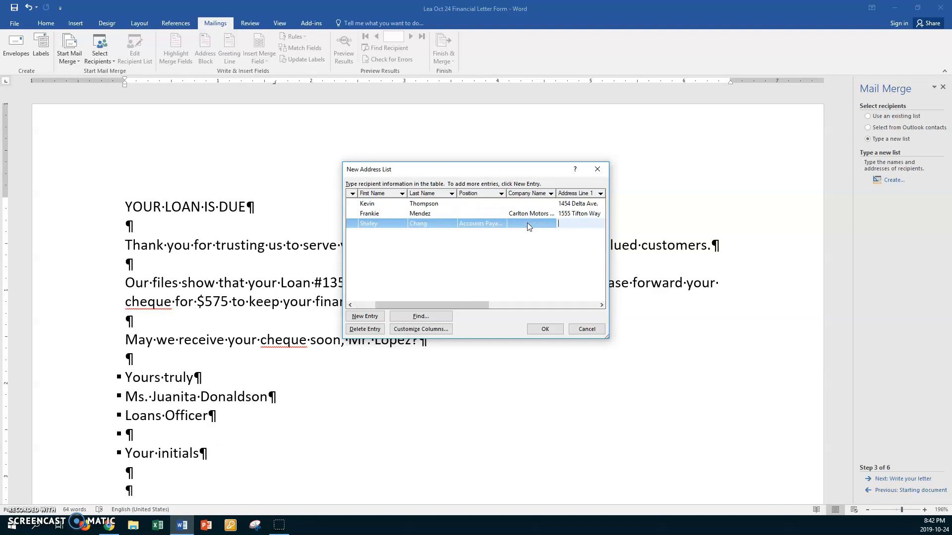
- Enter the third recipient's three address lines and city, correcting a typo
type("20")
type("9")
type(" Com")
type("ptroller")
type("s")
type("' Offic")
type("e")
key("Tab")
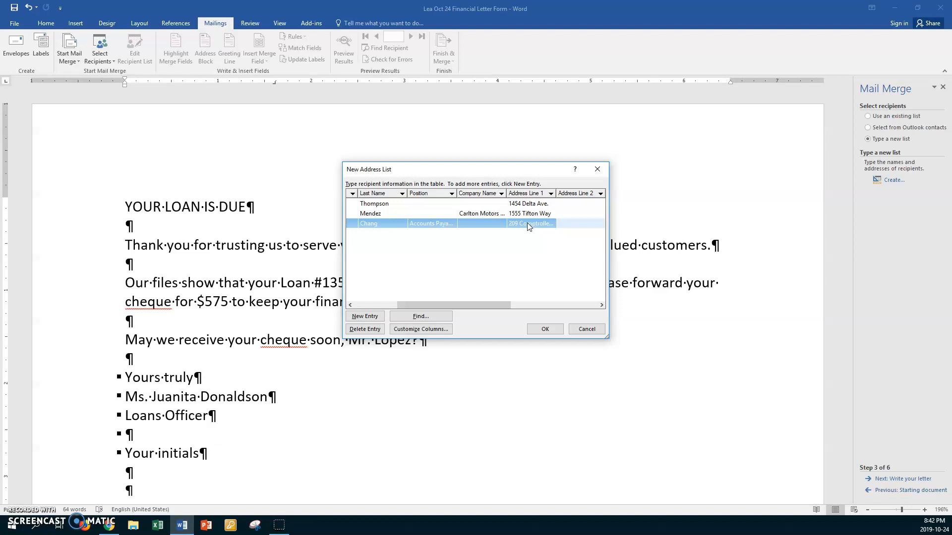
type("Administr")
type("ation B")
type("uilding")
key("Tab")
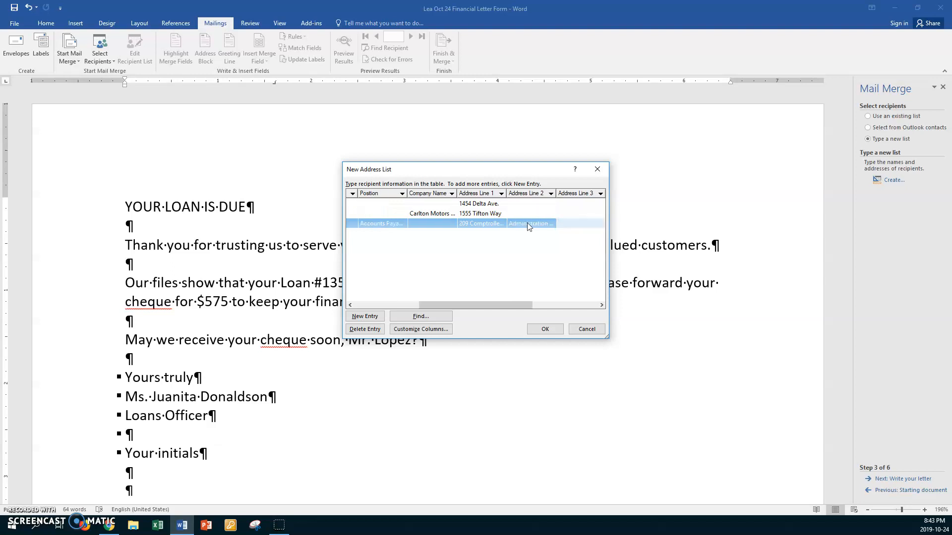
type("Universi")
type("ty of Maniotb")
key("BackSpace")
type("toba")
key("Tab")
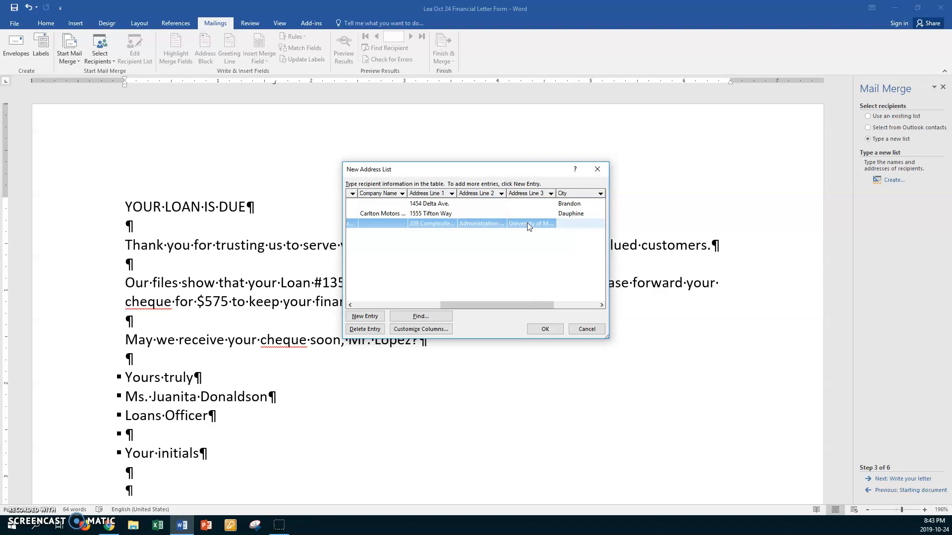
type("Winnipeg")
- Fix the second recipient's misspelled city, add the third's province MB and postal code, then add a row
left_click(590, 213)
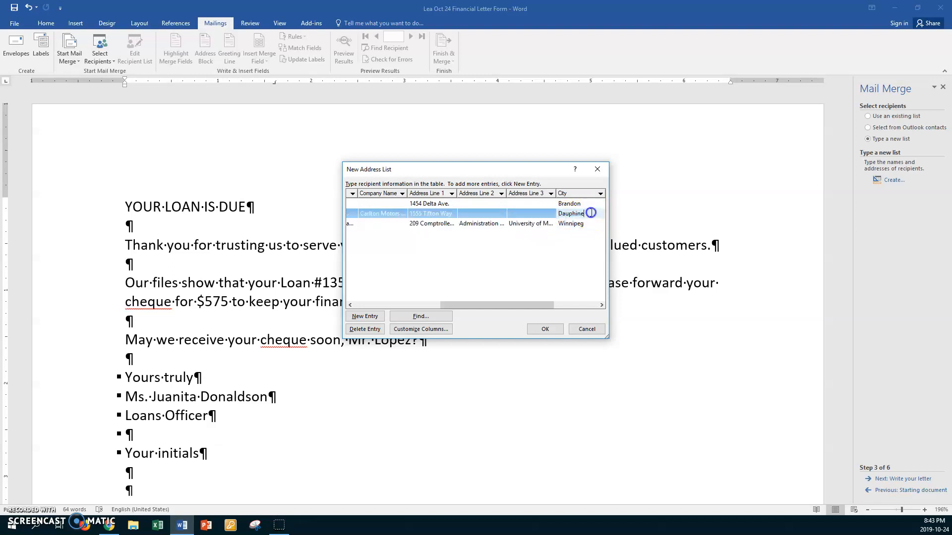
key("BackSpace")
left_click(598, 226)
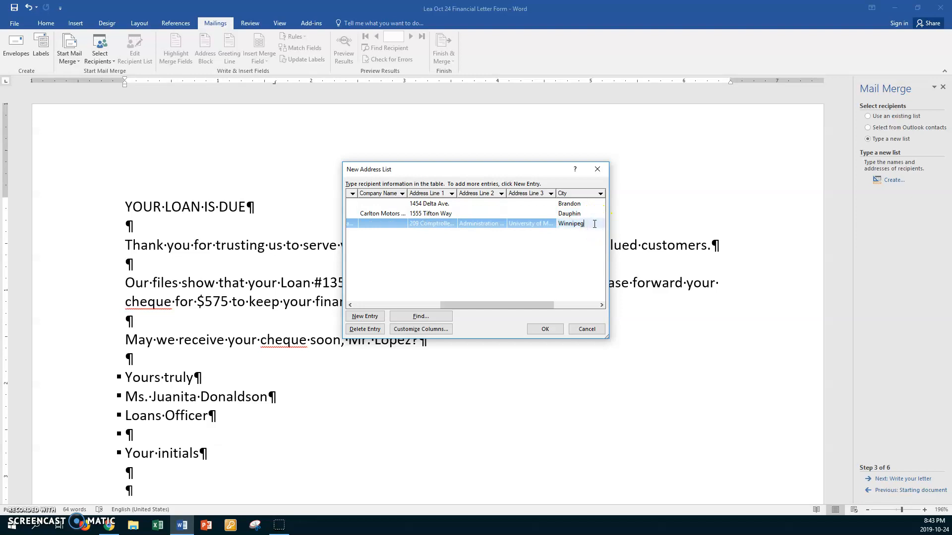
key("Tab")
type("MB")
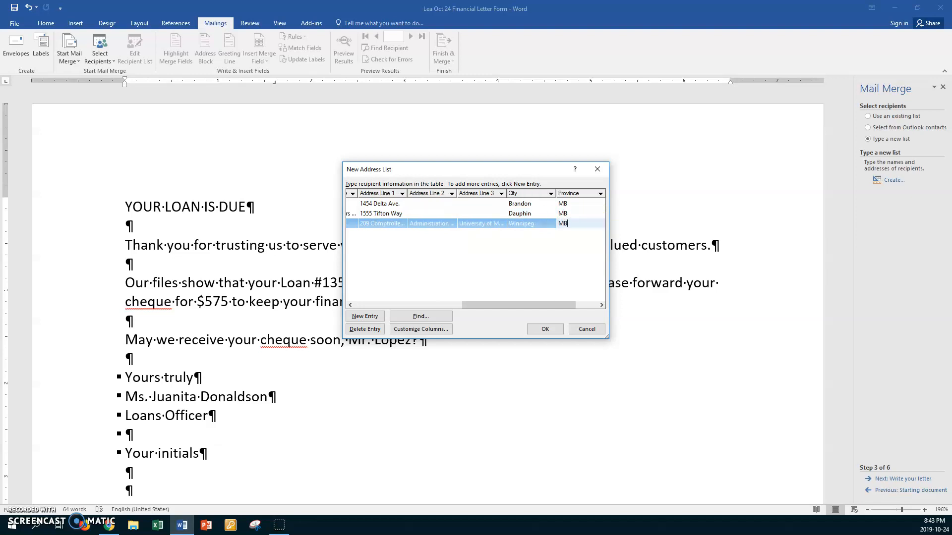
key("Tab")
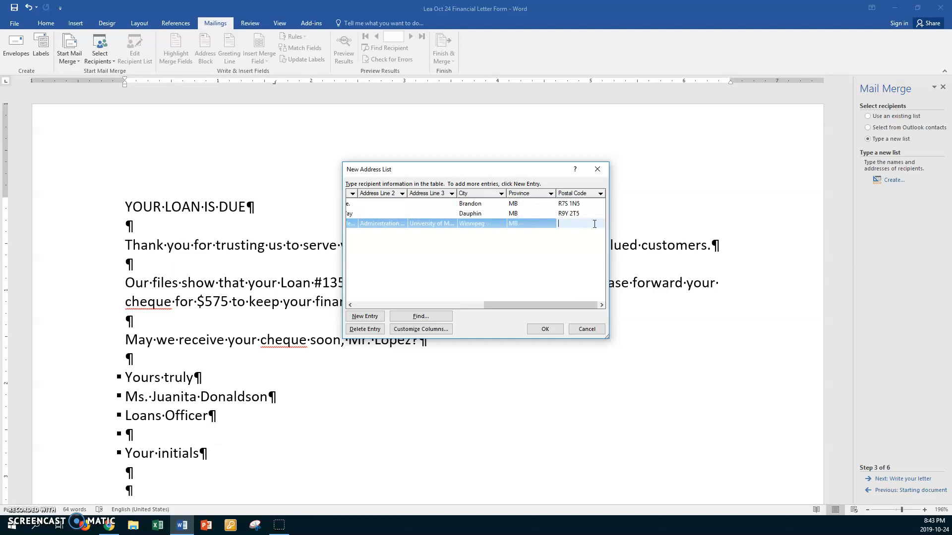
type("R3T 2N2")
key("Tab")
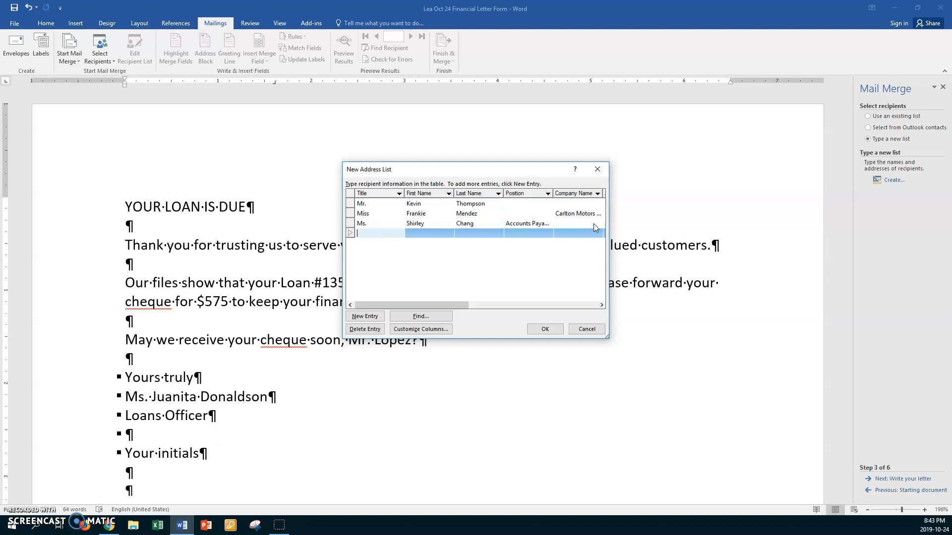
- Enter the fourth recipient's title Mr., name and position Supervisor Purchasing Department
type("Mr.")
key("Tab")
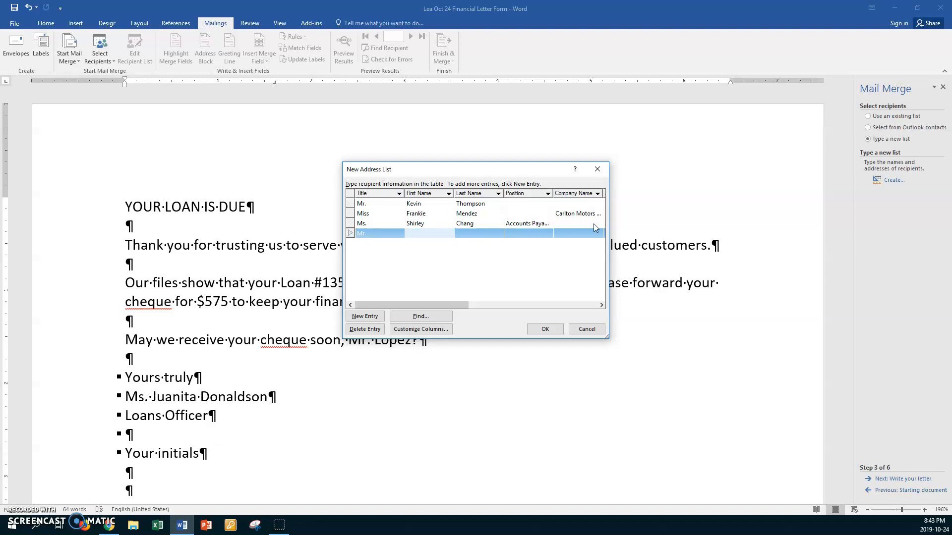
key("Tab")
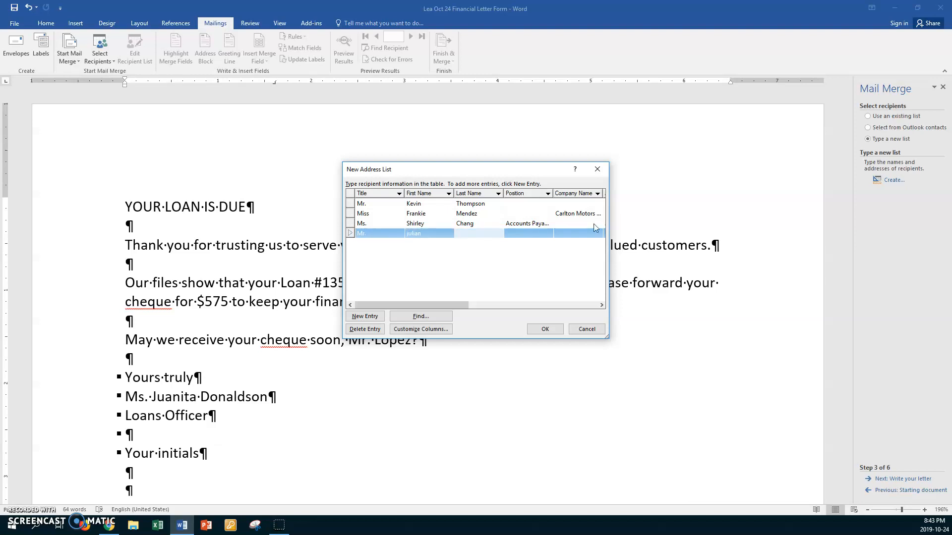
key("Tab")
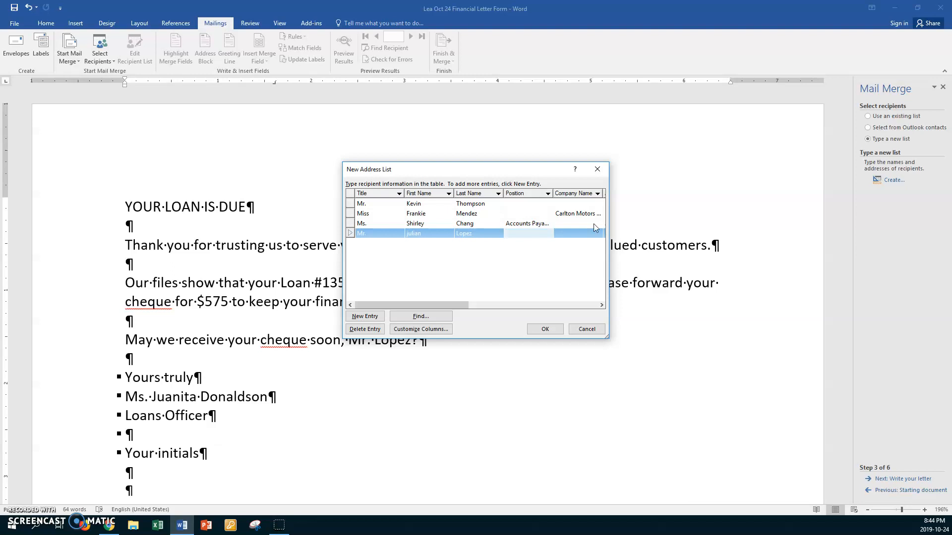
type("Sup")
type("er")
type("visor")
type(" Pu")
type("rchasing ")
type("De")
type("partment")
- Fill in the fourth recipient's street address, city, province MB and postal code
key("Tab")
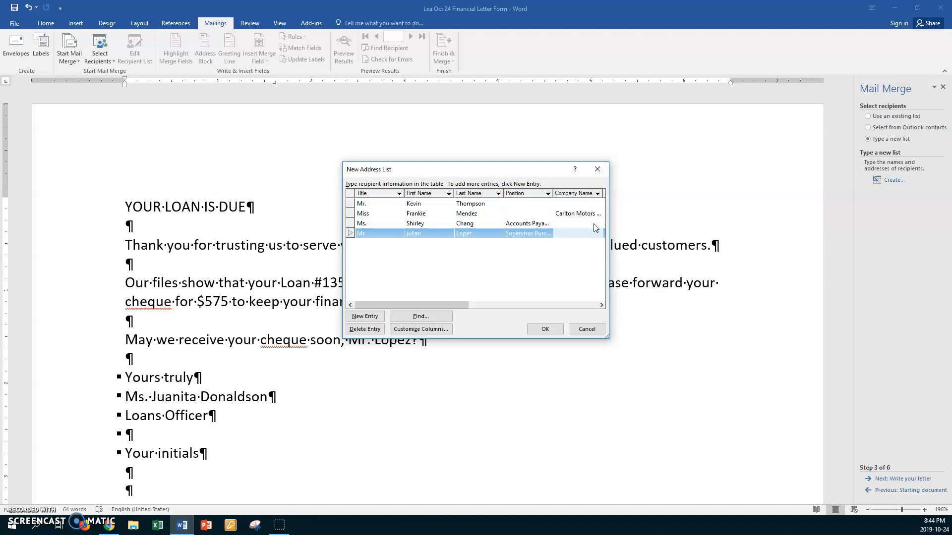
key("Tab")
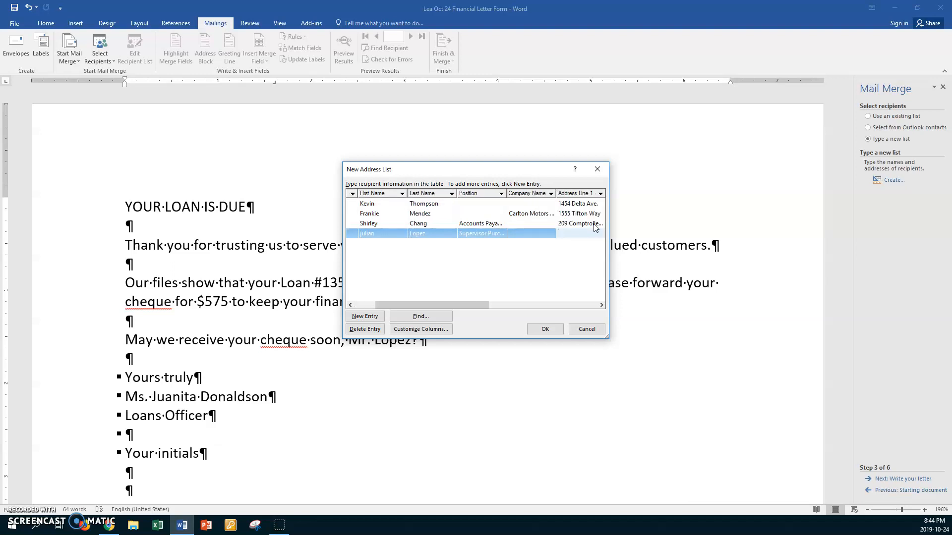
key("Tab")
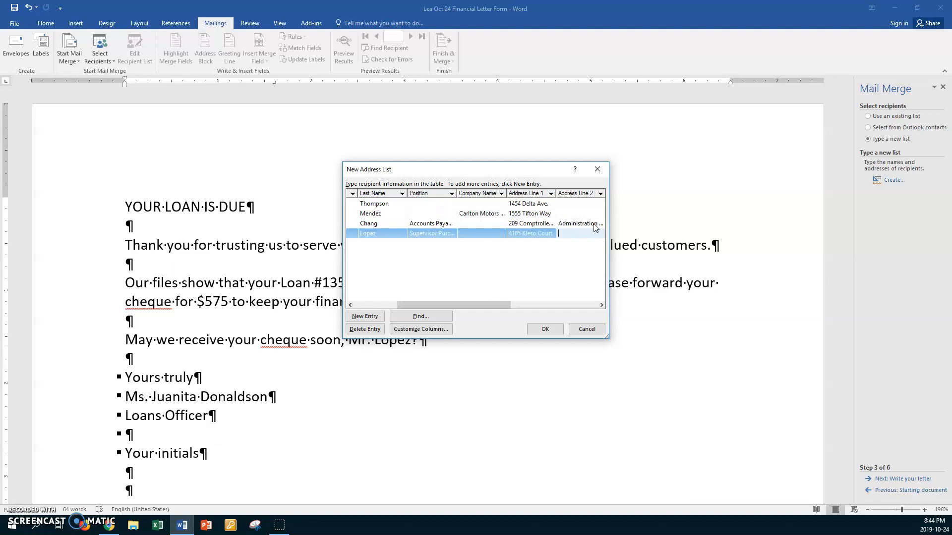
key("Tab")
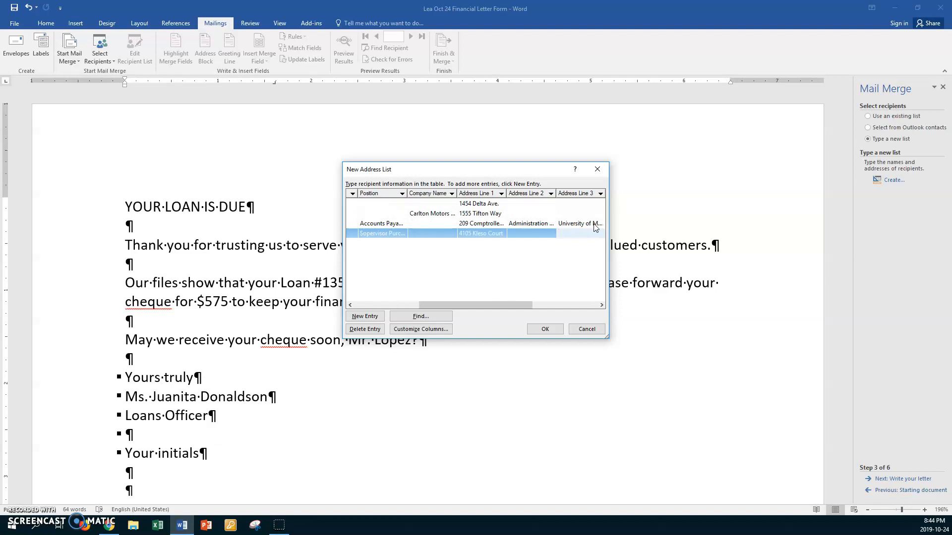
key("Tab")
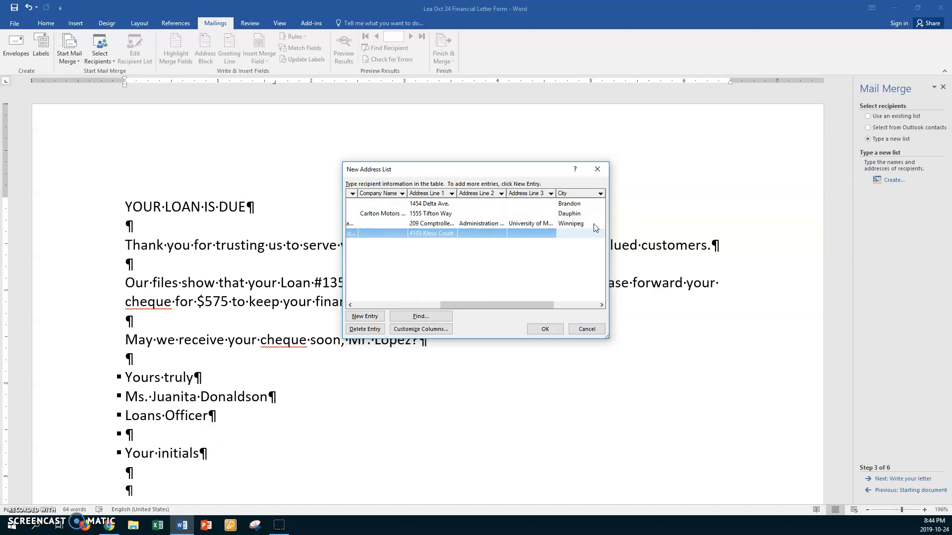
type("Morden")
key("Tab")
type("MB")
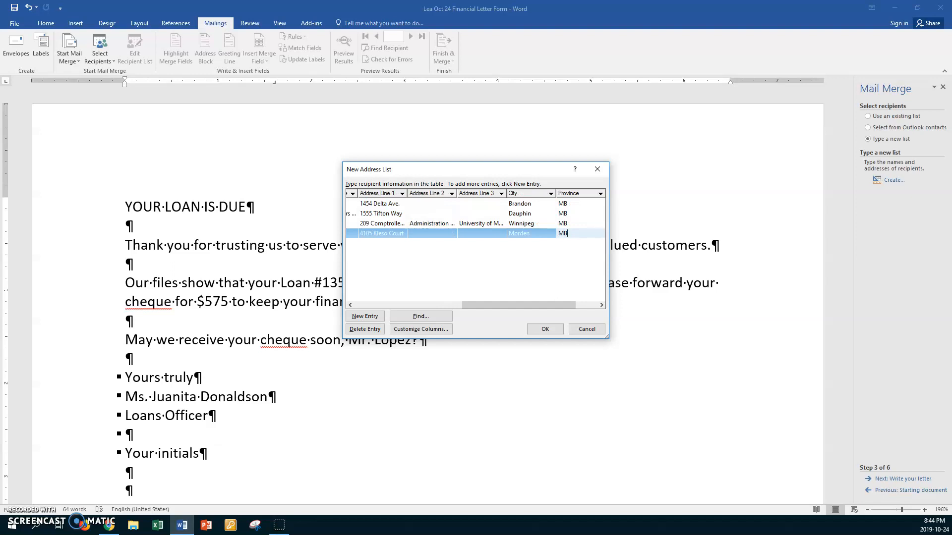
key("Tab")
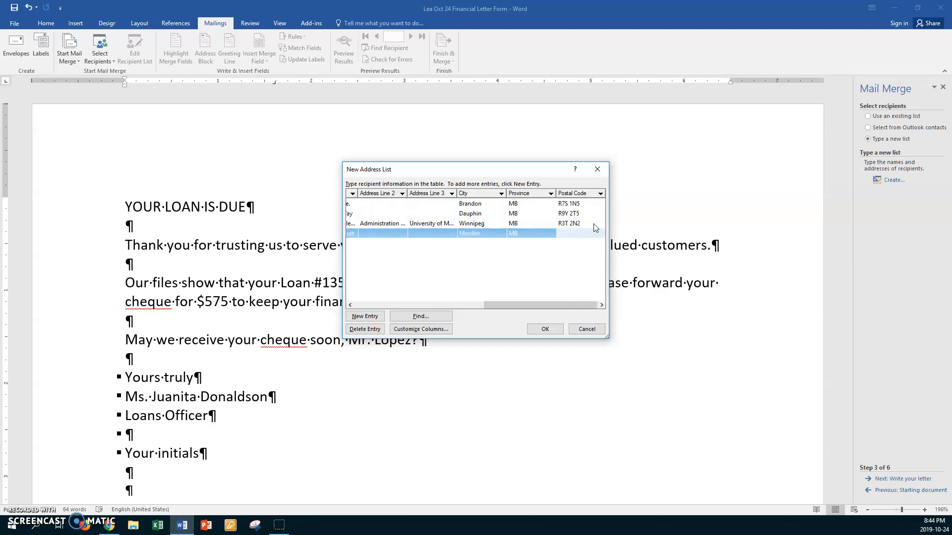
type("R4T 2Y7")
- Widen the Position column, sort the four recipients by last name (Chang to Thompson), and confirm
left_click_drag(340, 350, 125, 351)
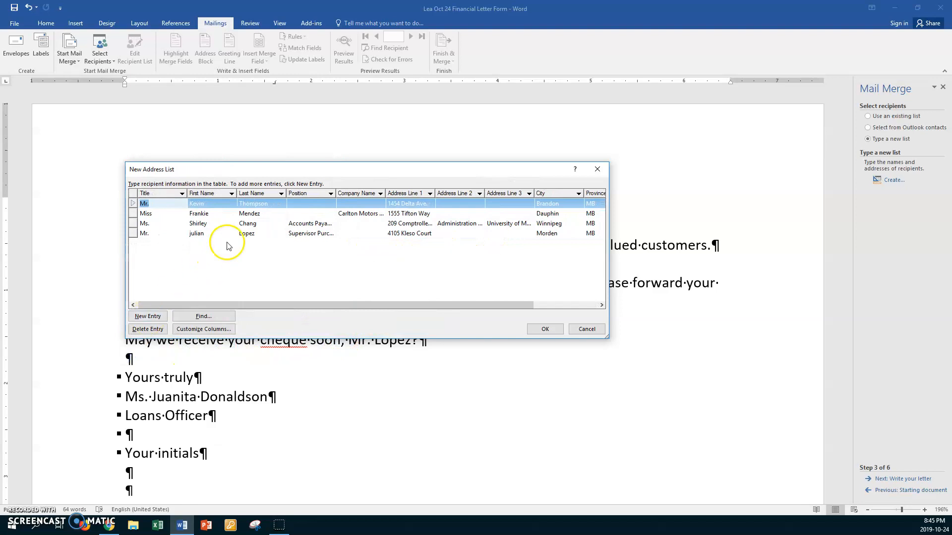
left_click(254, 195)
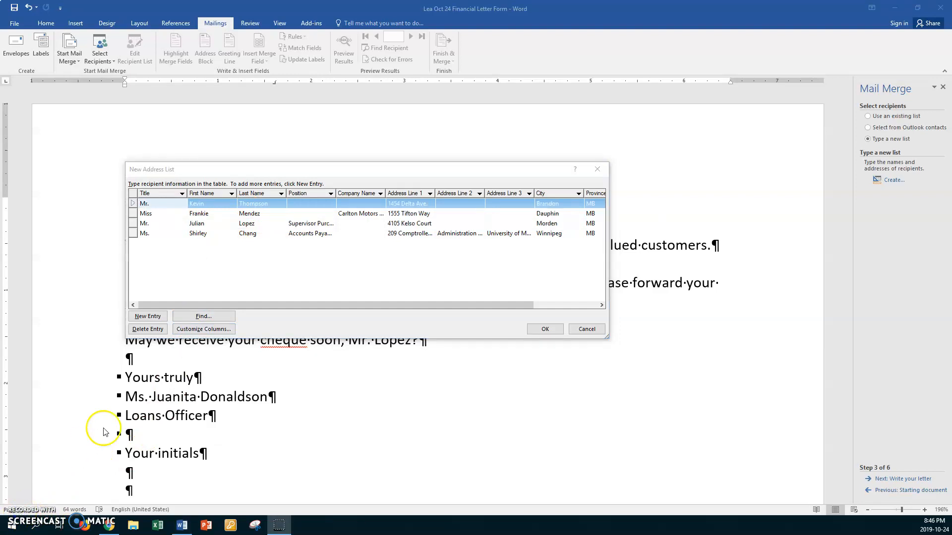
left_click(192, 328)
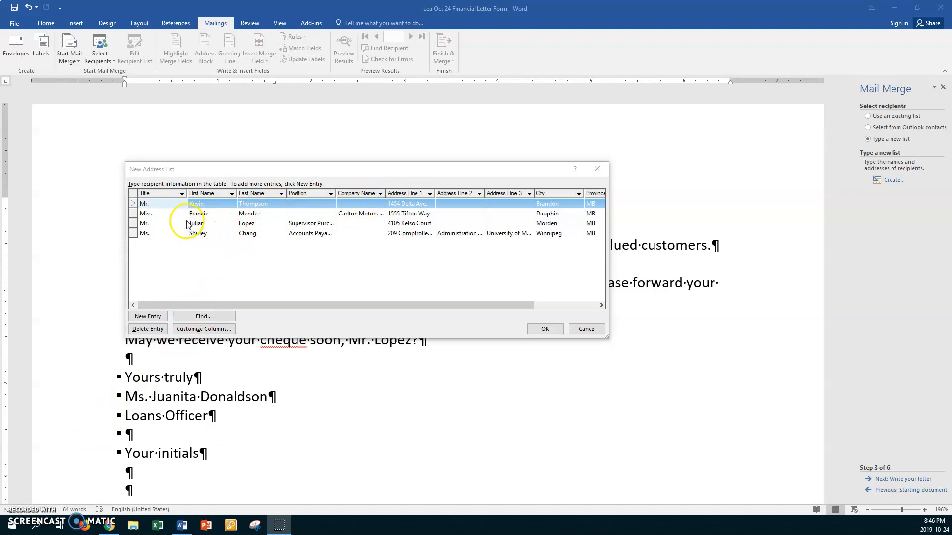
left_click_drag(335, 192, 352, 191)
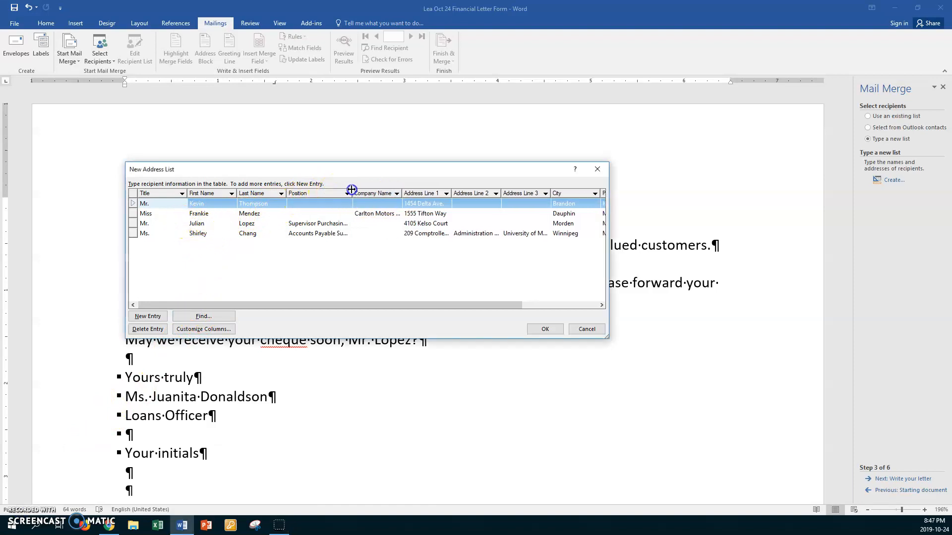
left_click(253, 195)
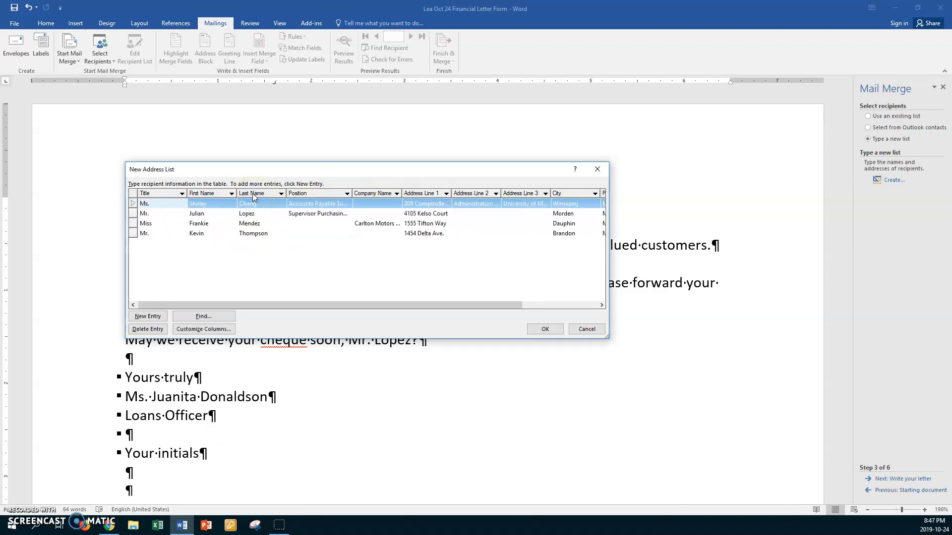
left_click(253, 196)
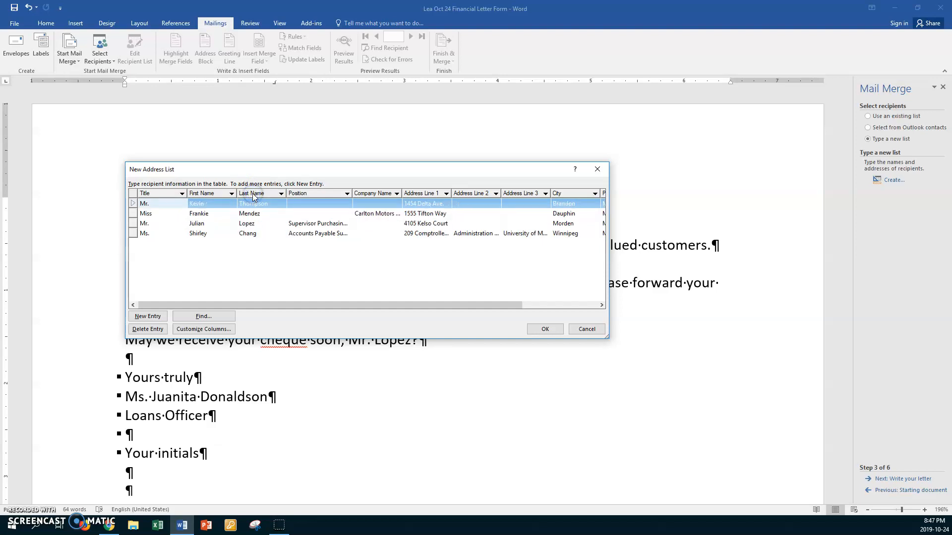
left_click(253, 195)
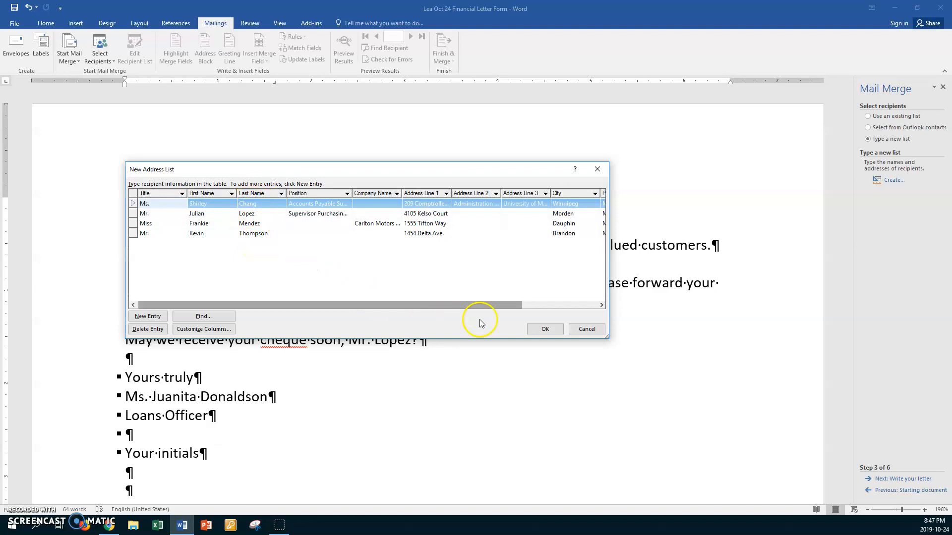
left_click(541, 329)
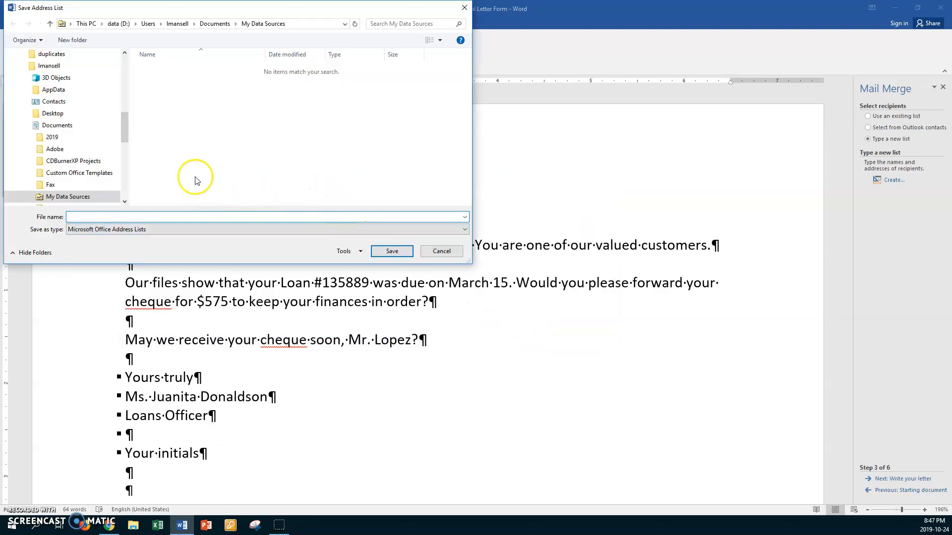
left_click_drag(125, 123, 136, 100)
left_click(79, 90)
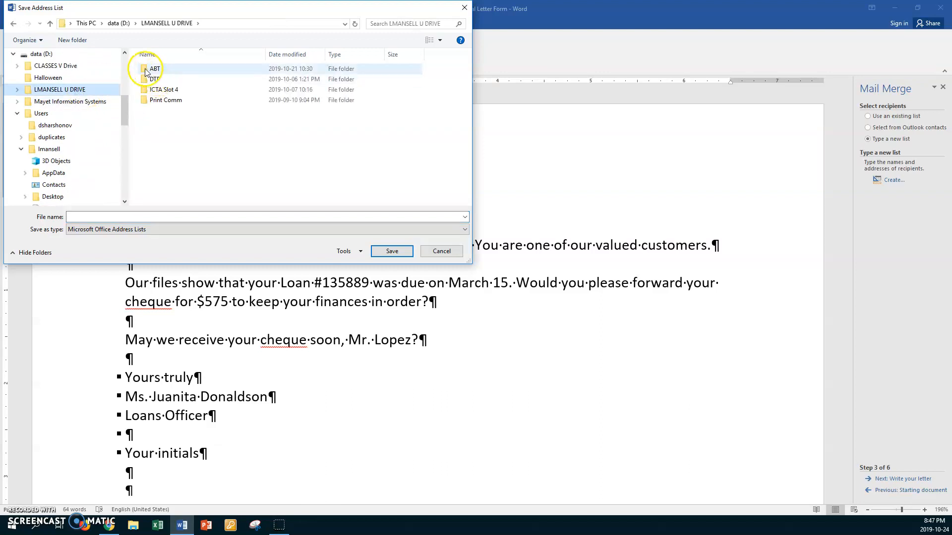
double_click(145, 69)
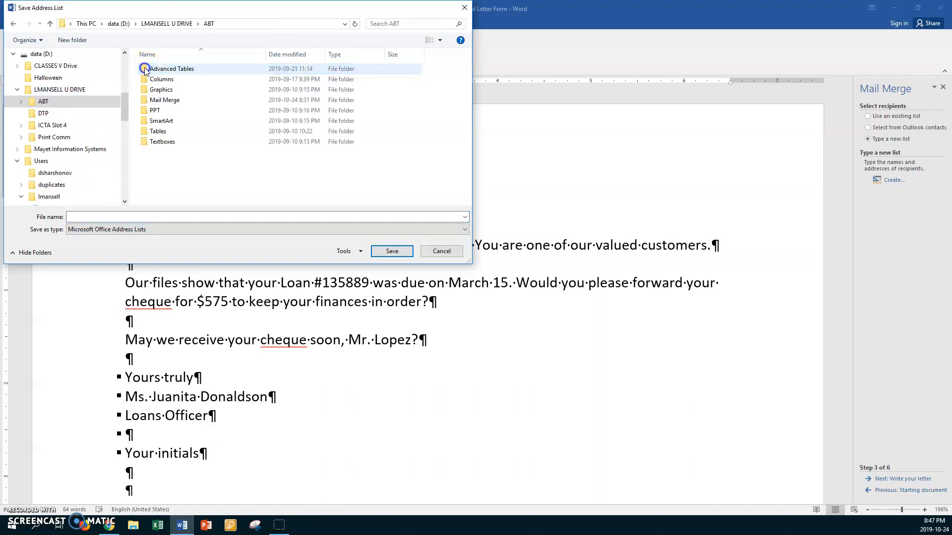
double_click(149, 101)
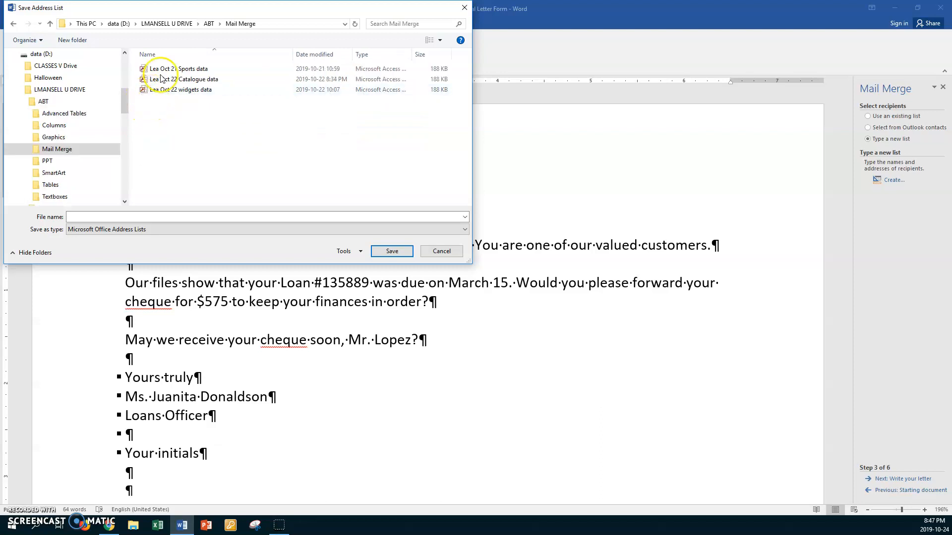
left_click(89, 216)
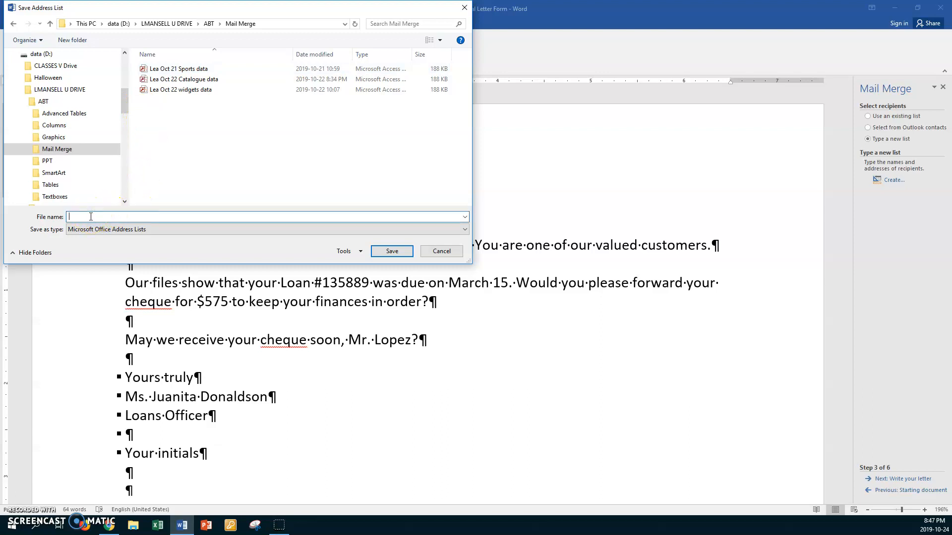
type("Lea Oct")
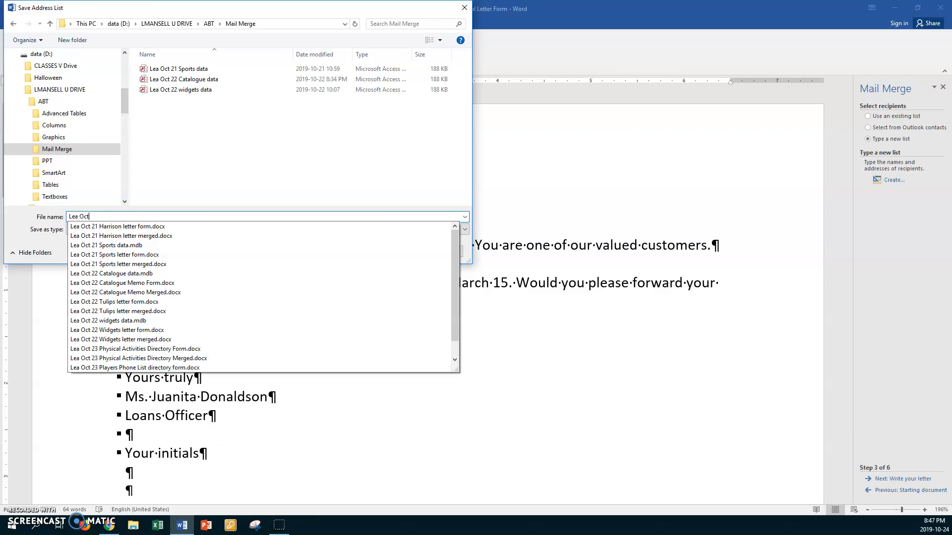
type(" 24")
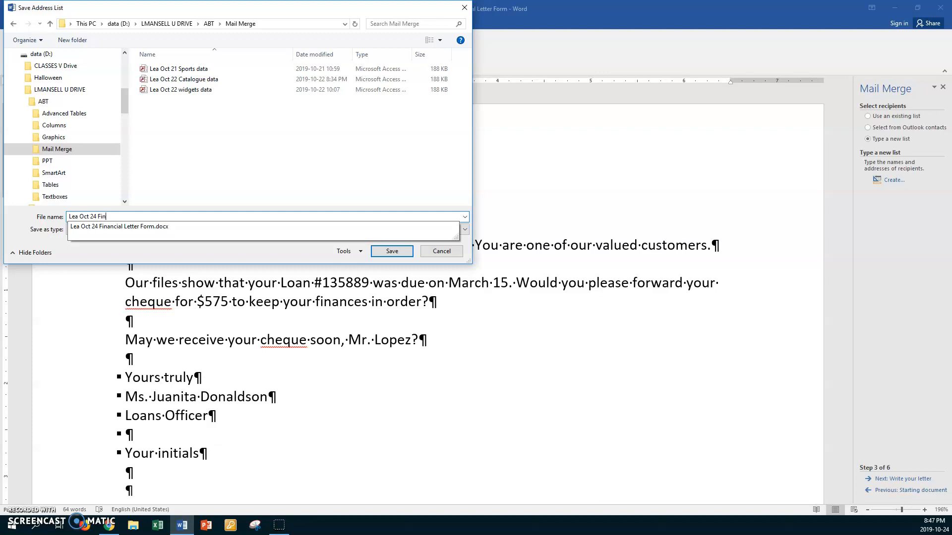
type("Financial Data")
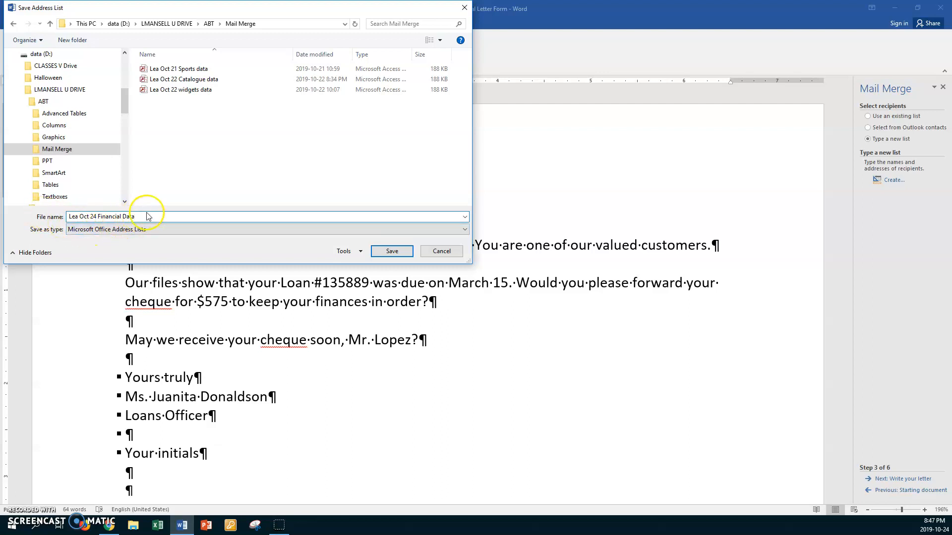
left_click(392, 252)
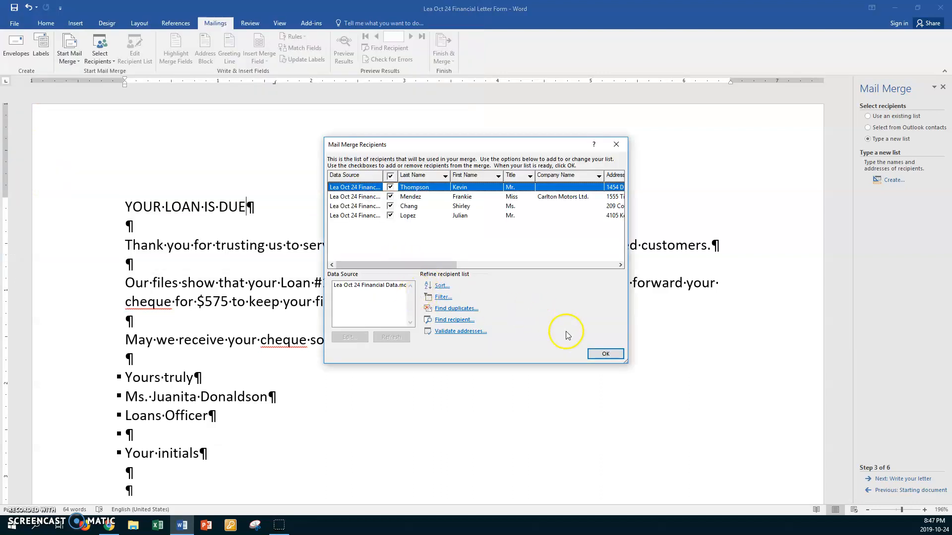
- Accept the four recipients and advance the mail merge to step 4, Write your letter
left_click(605, 354)
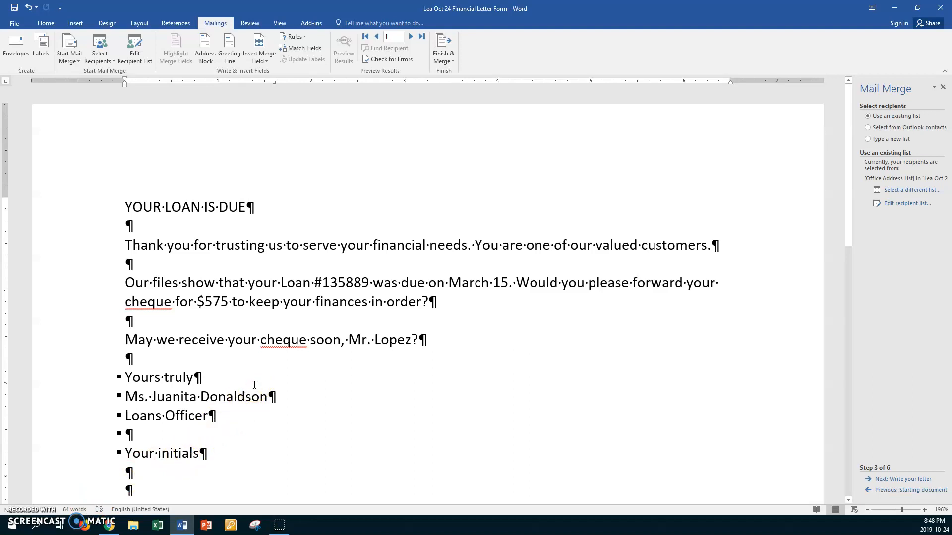
left_click(880, 481)
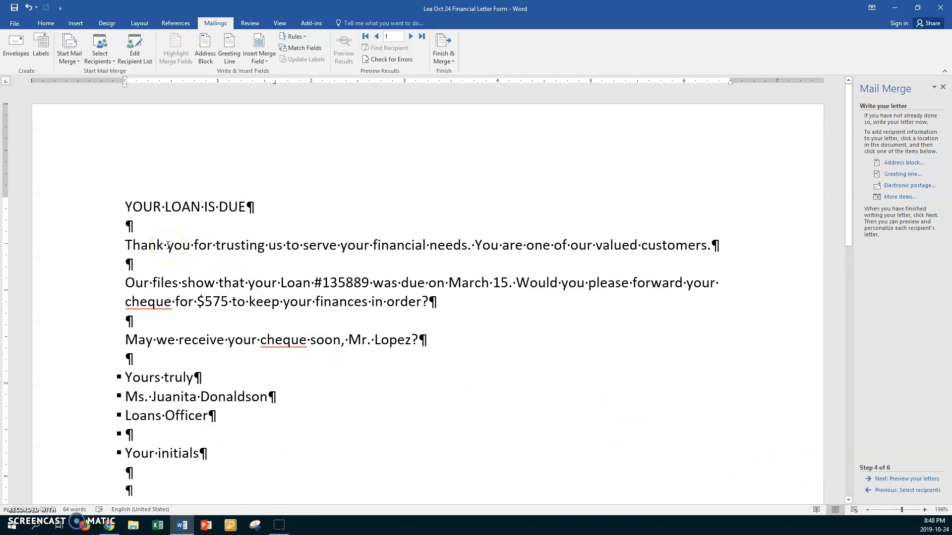
- Insert an auto-updating October 24, 2019 date at the letter's top, followed by blank lines
key("Return")
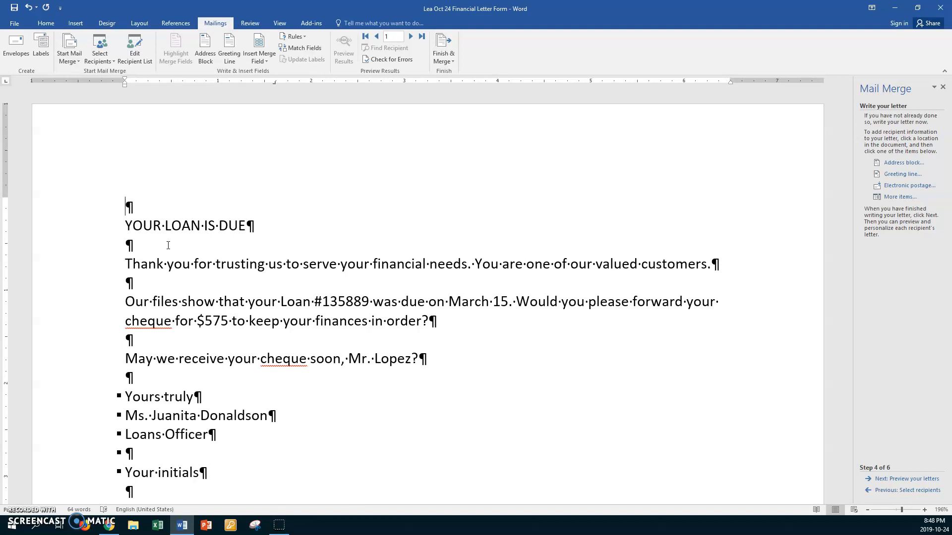
left_click(75, 23)
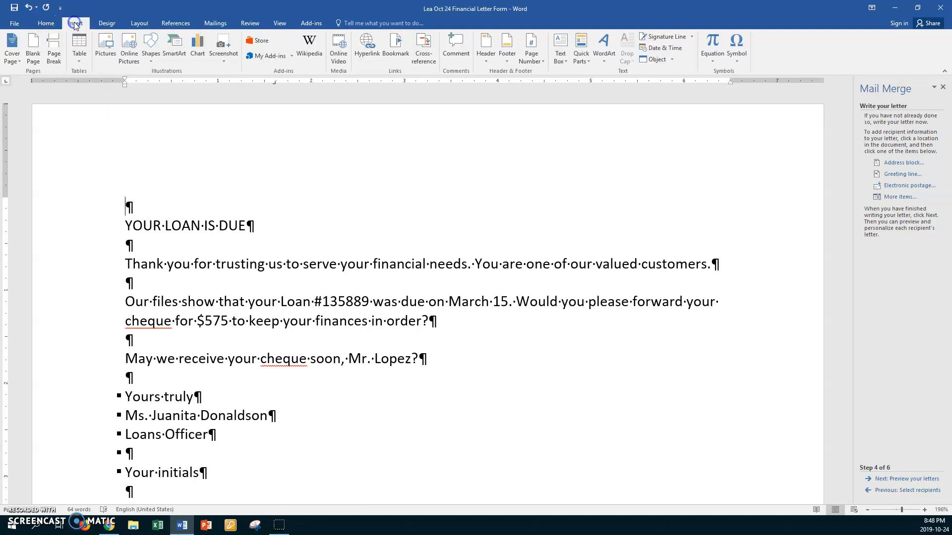
left_click(658, 50)
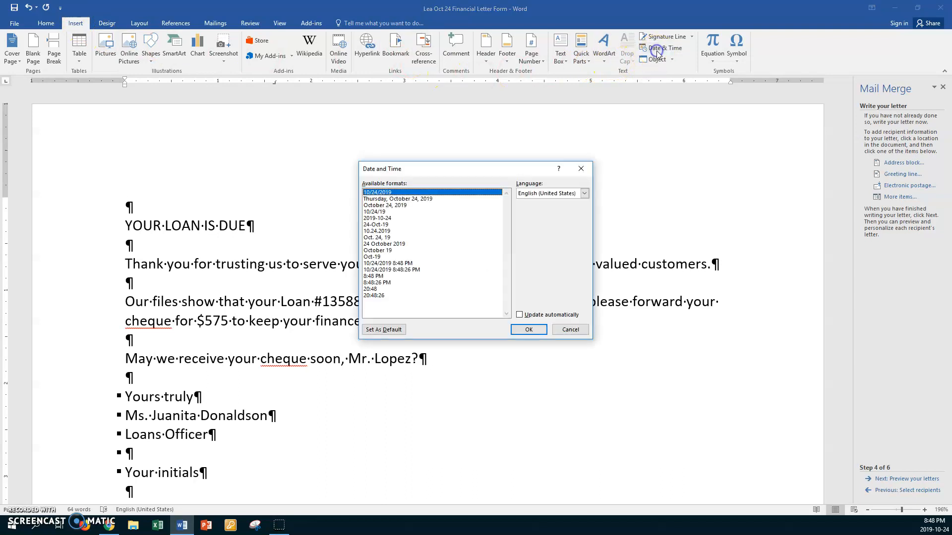
left_click(405, 206)
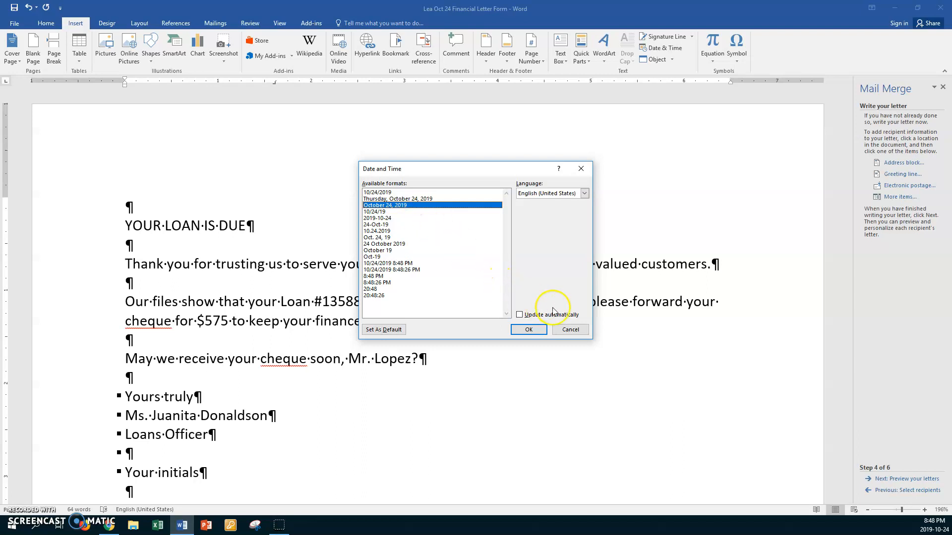
left_click(521, 316)
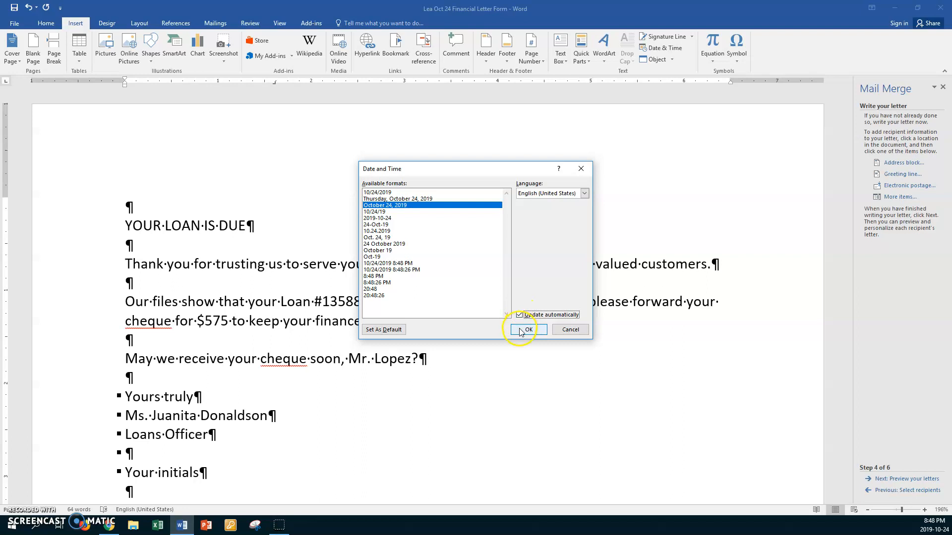
left_click(520, 329)
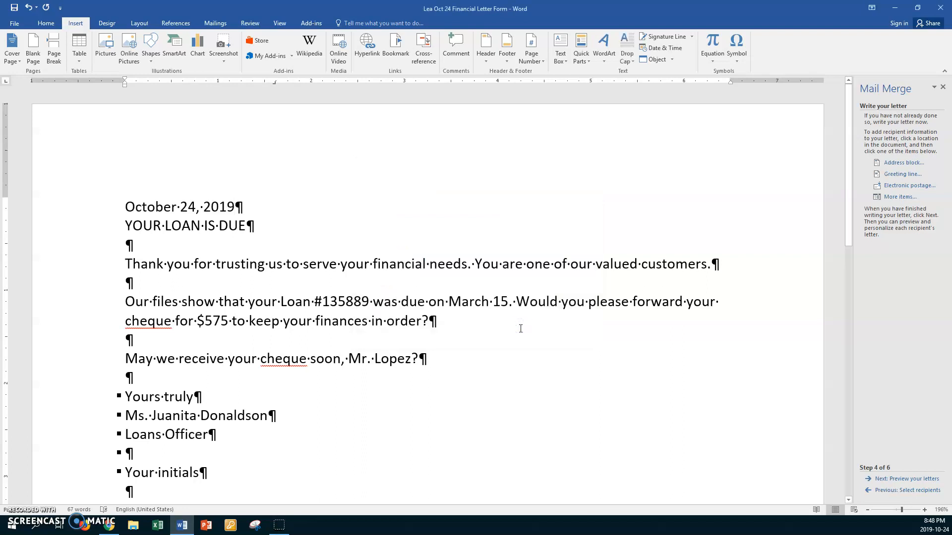
key("Return")
key("Return")
key("Return")
key("Return")
key("Return")
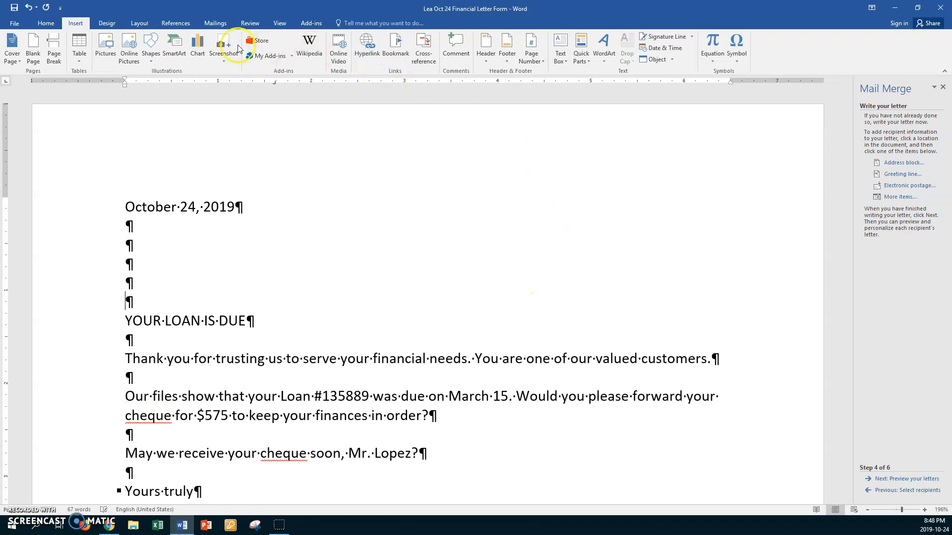
- Insert the «Title» «First_Name» «Last_Name» merge fields as the inside address name line
left_click(216, 23)
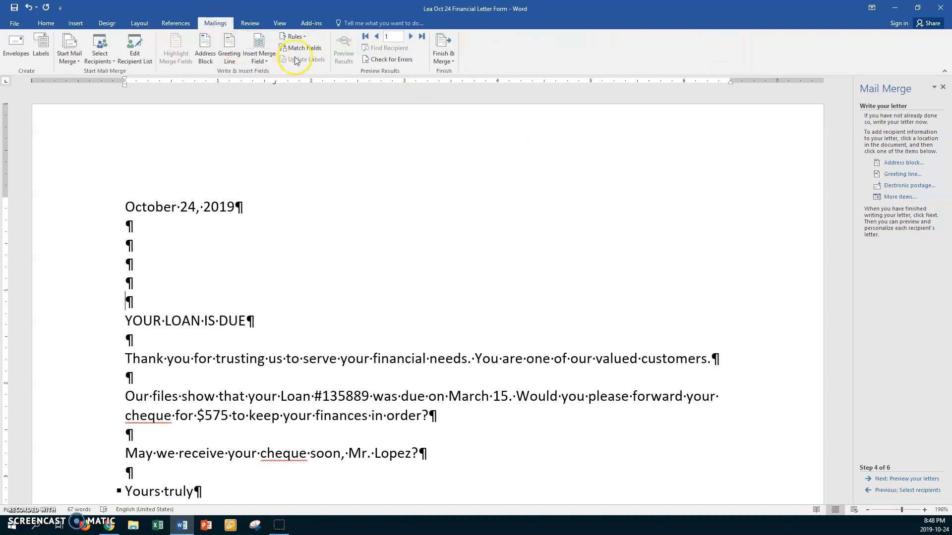
left_click(267, 61)
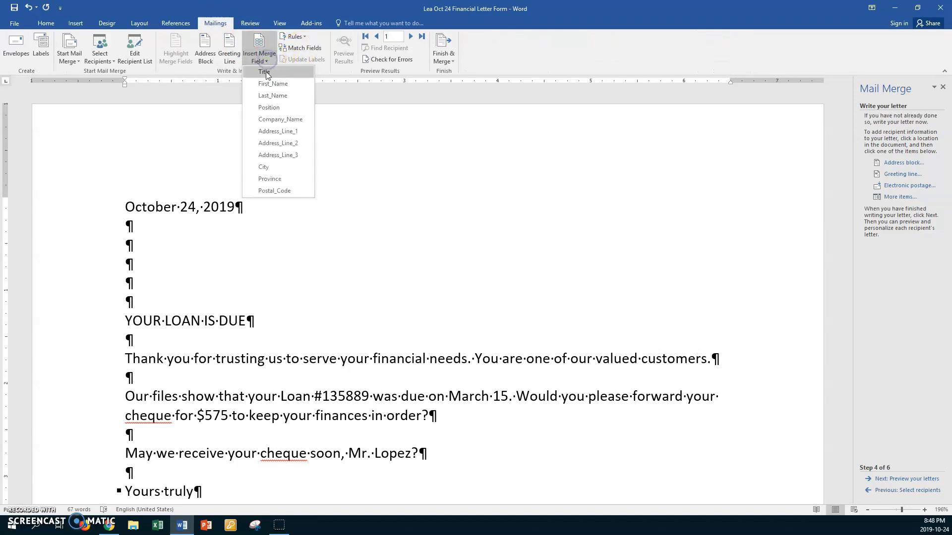
left_click(265, 72)
left_click(291, 52)
left_click(272, 60)
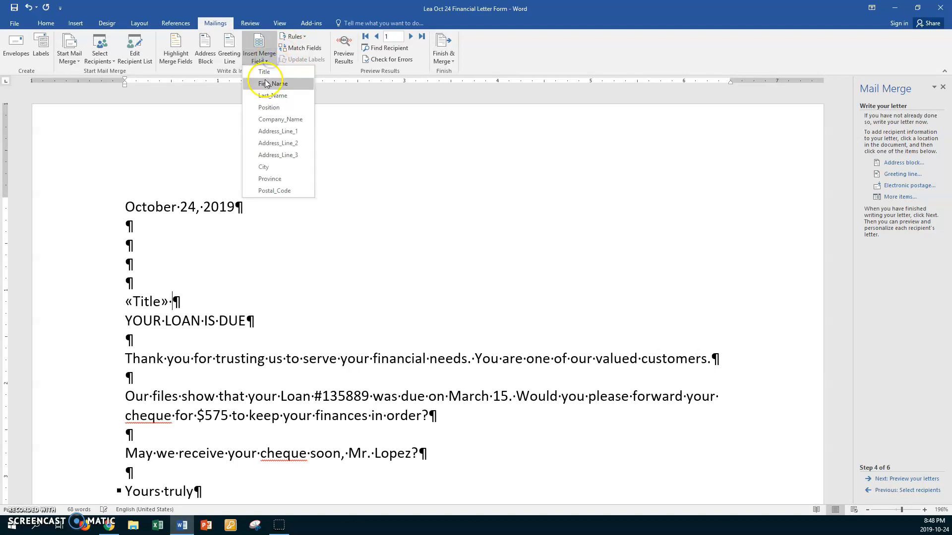
left_click(265, 85)
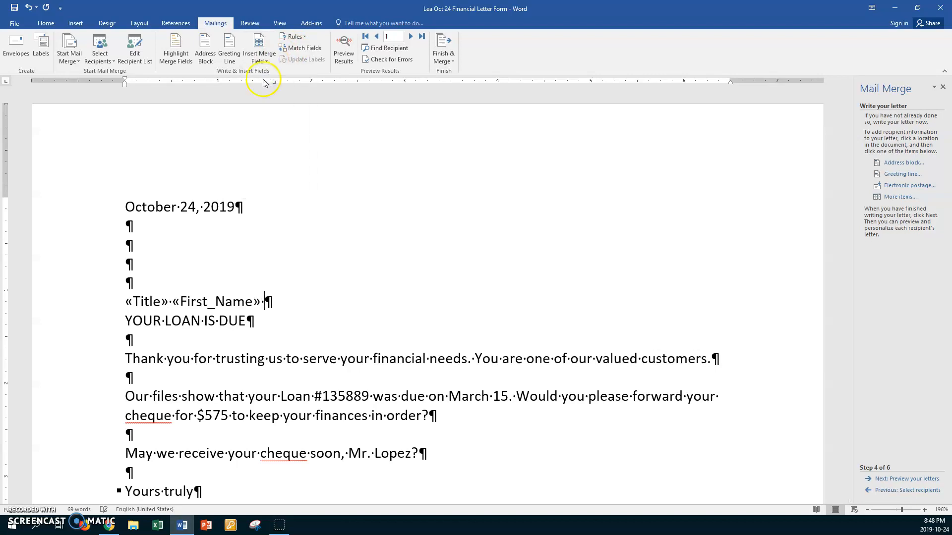
left_click(259, 58)
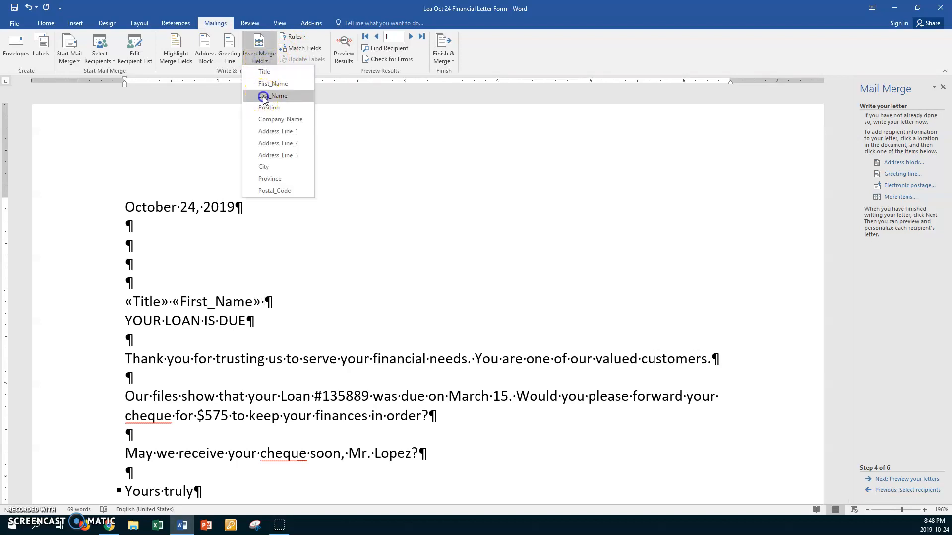
left_click(263, 97)
- Add «Position», «Company_Name» and «Address_Line_1» fields on separate lines below the name
key("Return")
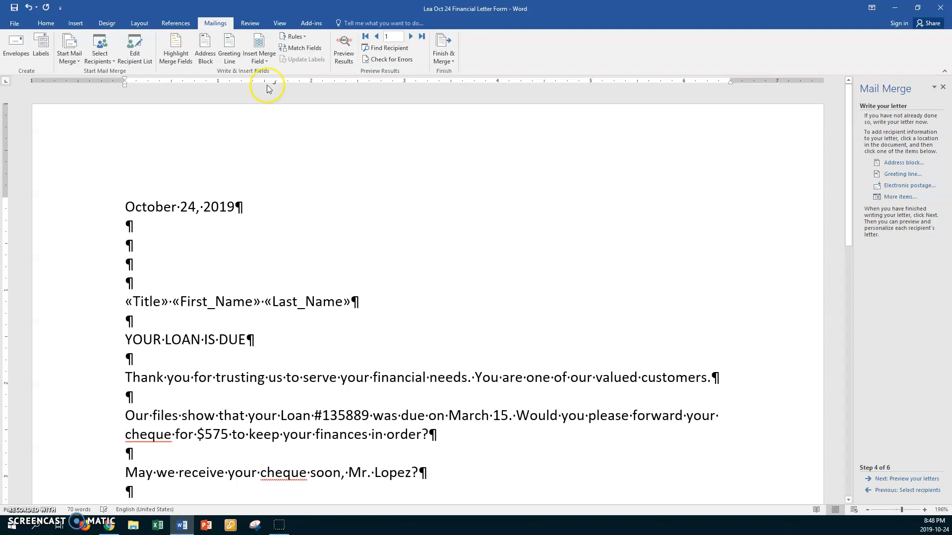
left_click(269, 59)
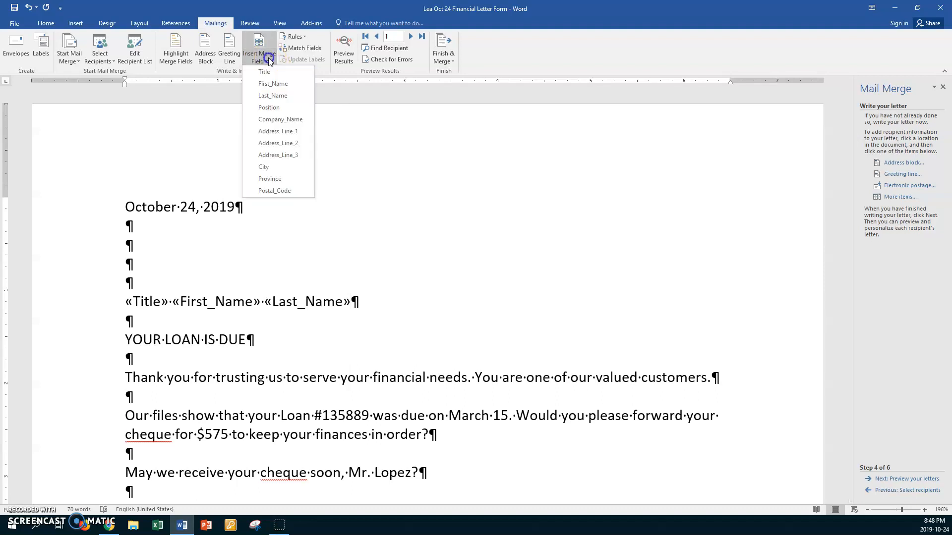
left_click(270, 107)
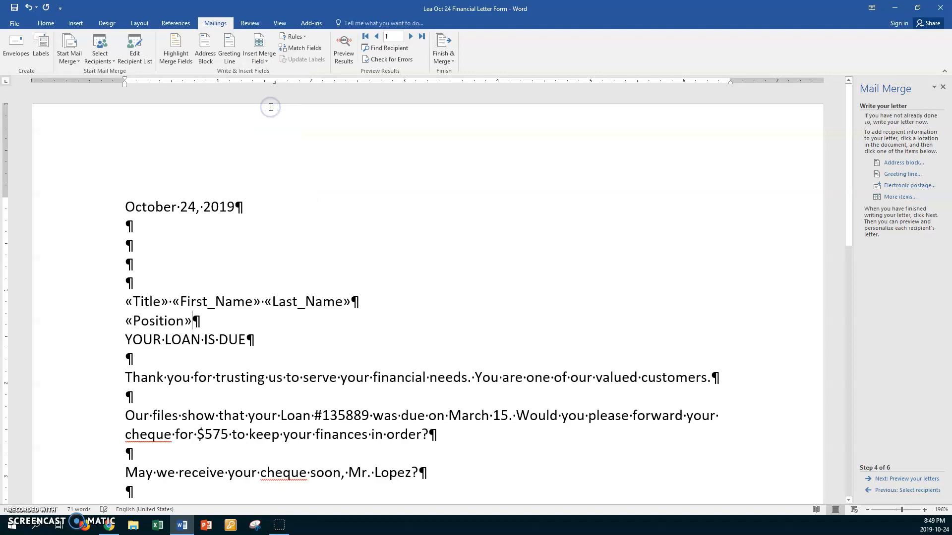
key("Return")
left_click(270, 59)
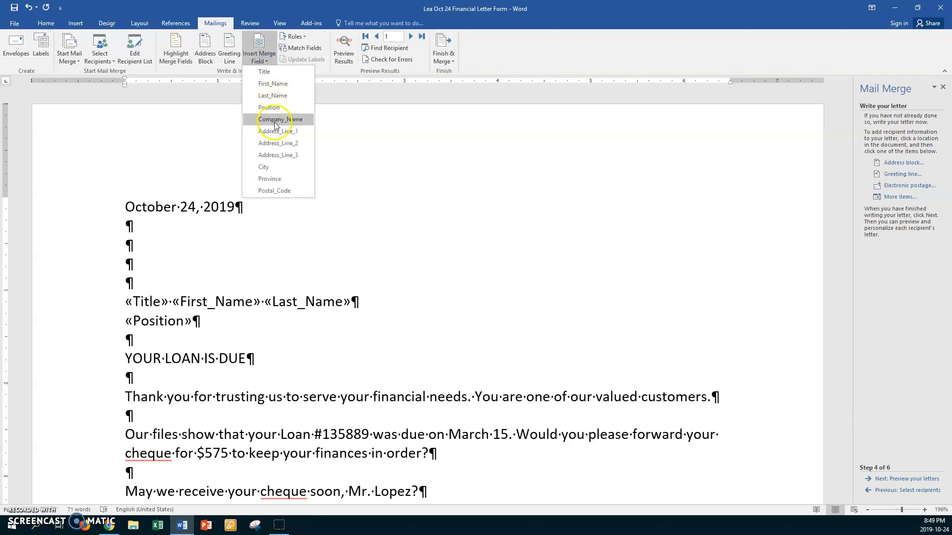
left_click(274, 120)
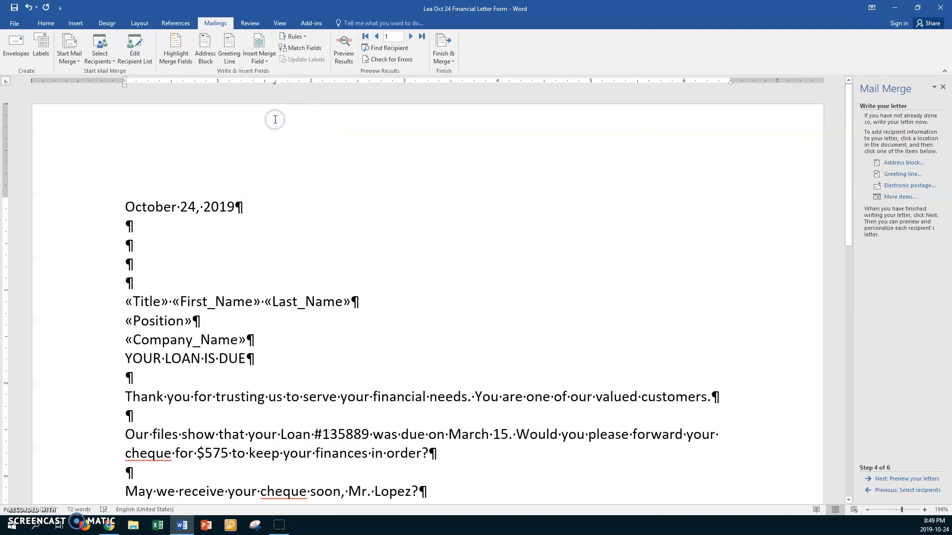
key("Return")
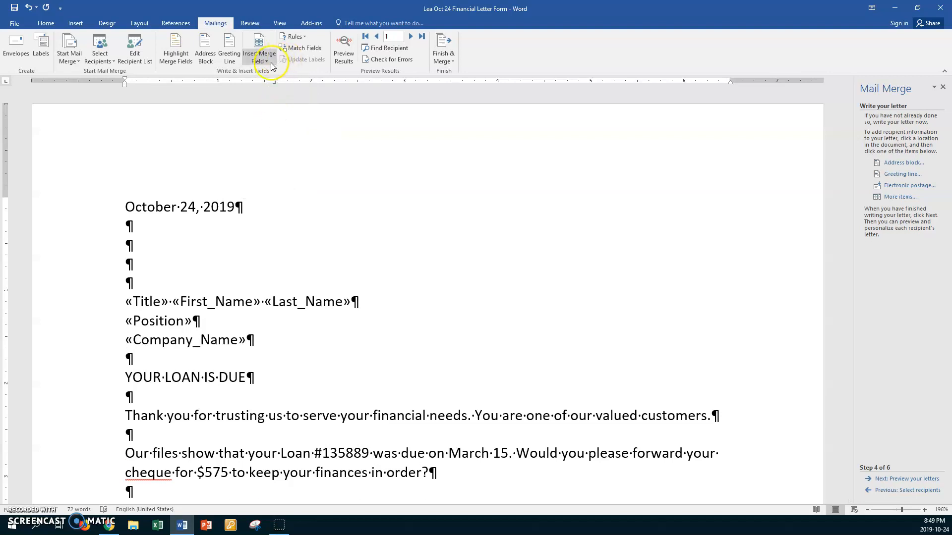
left_click(271, 66)
left_click(274, 130)
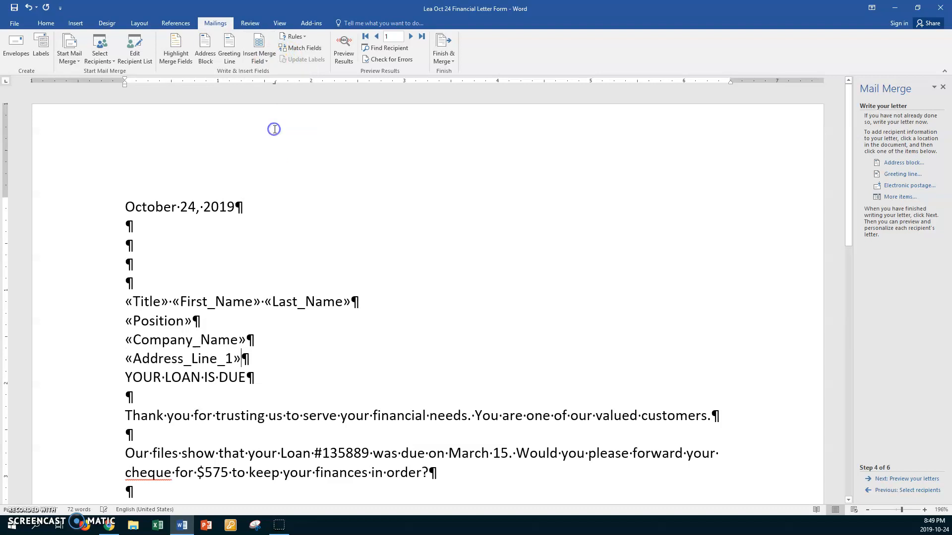
- Add «Address_Line_2» and «Address_Line_3» fields on their own lines
key("Return")
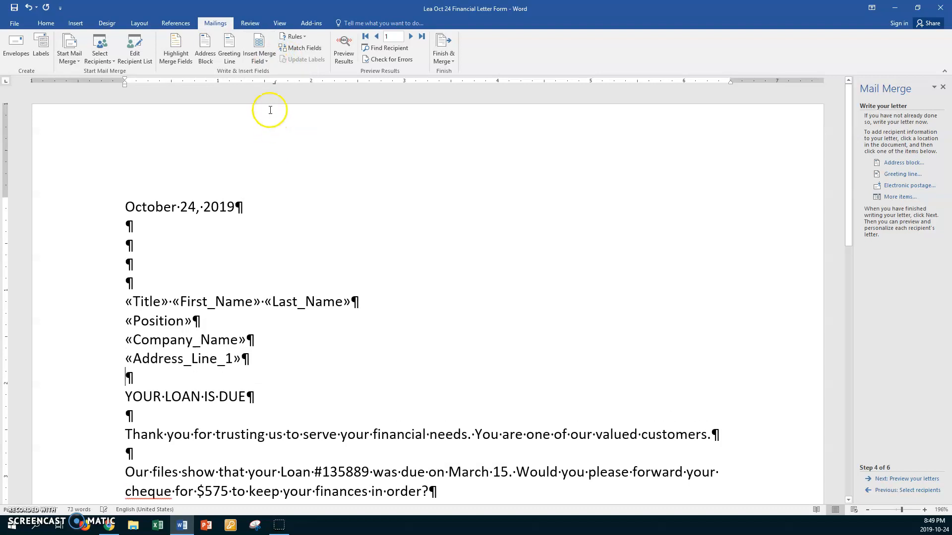
left_click(268, 65)
left_click(273, 143)
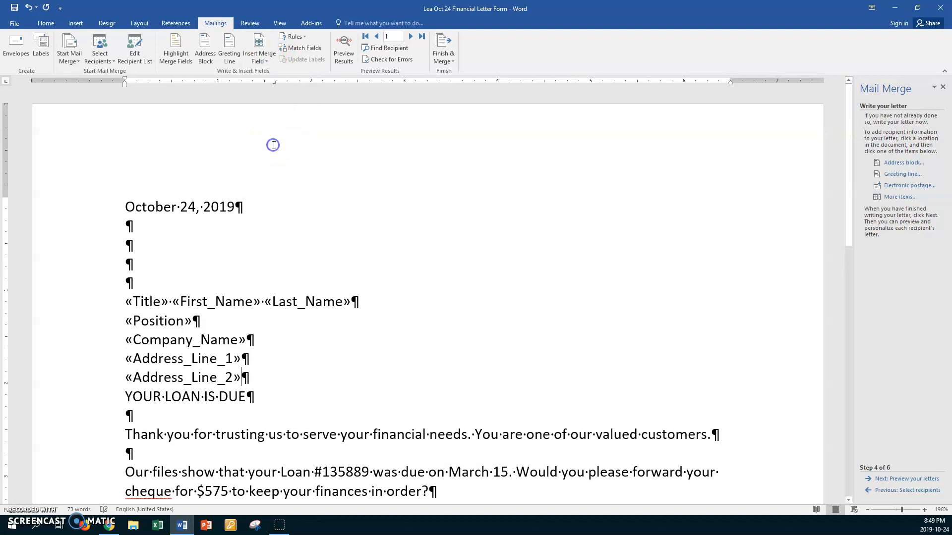
key("Return")
left_click(266, 62)
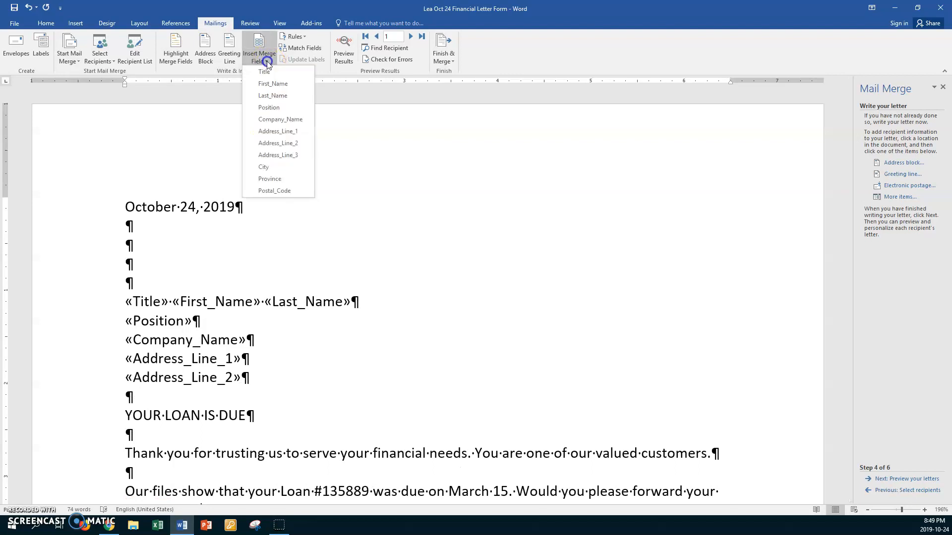
left_click(278, 154)
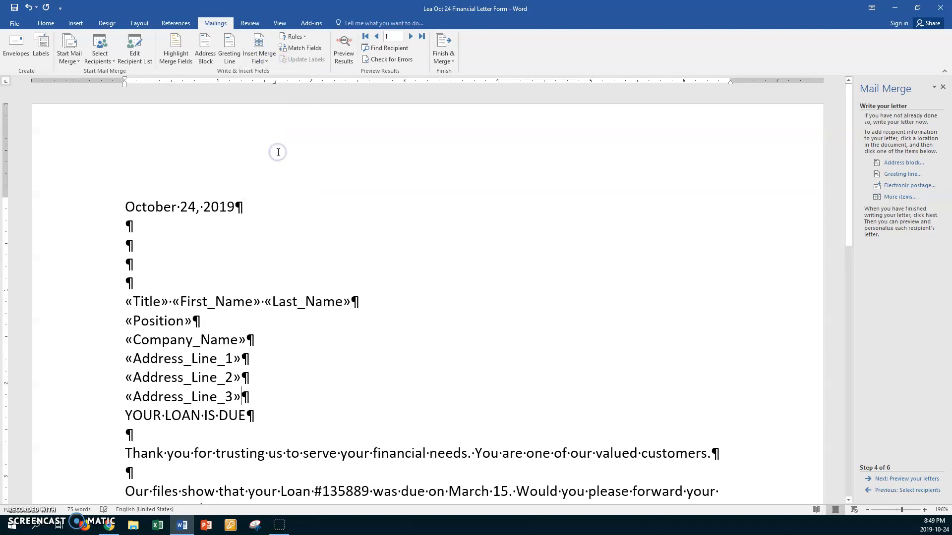
key("Return")
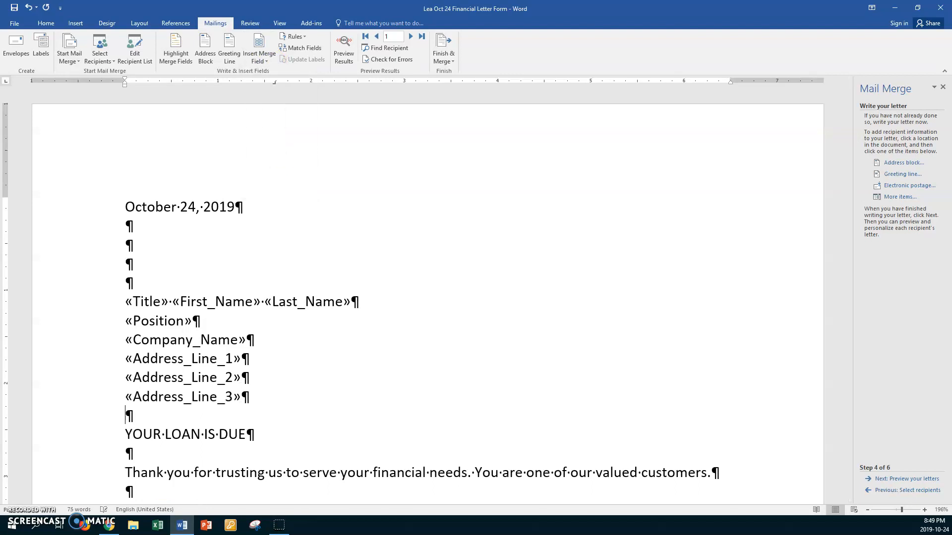
- Add the «City», «Province» «Postal_Code» line and a blank line after the address block
left_click(267, 61)
left_click(267, 163)
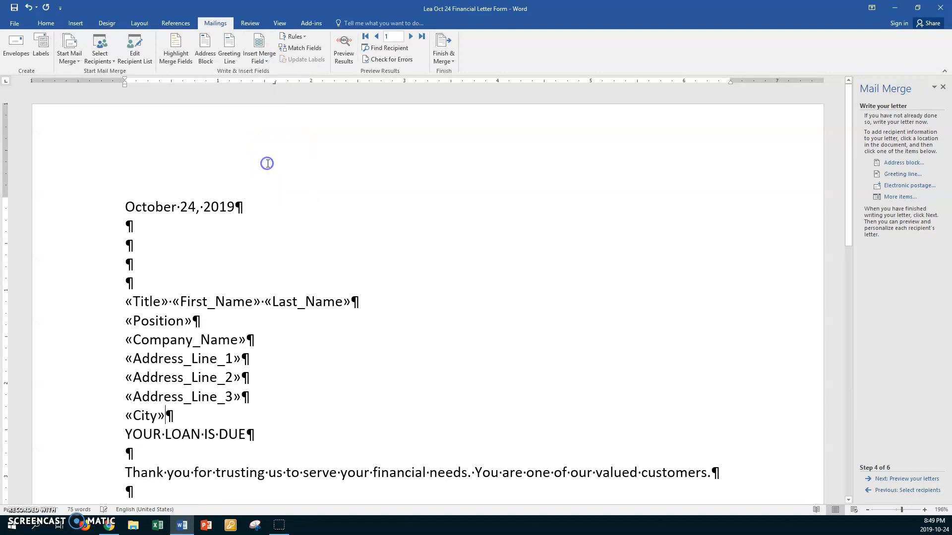
type(",·")
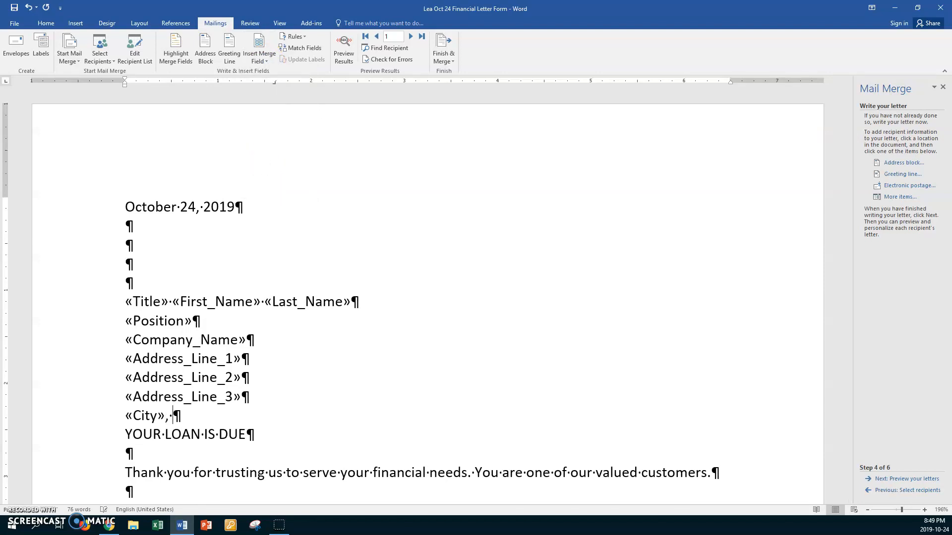
left_click(268, 62)
left_click(261, 178)
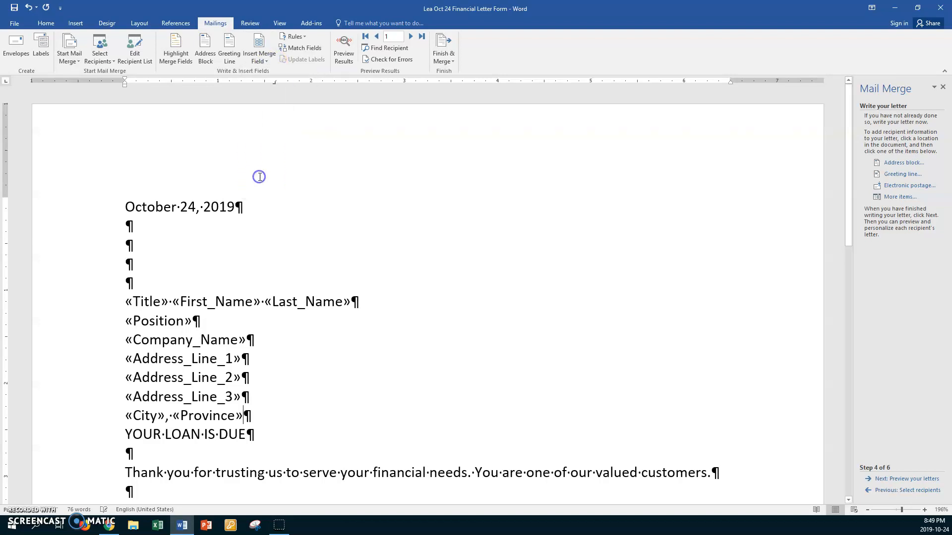
left_click(268, 61)
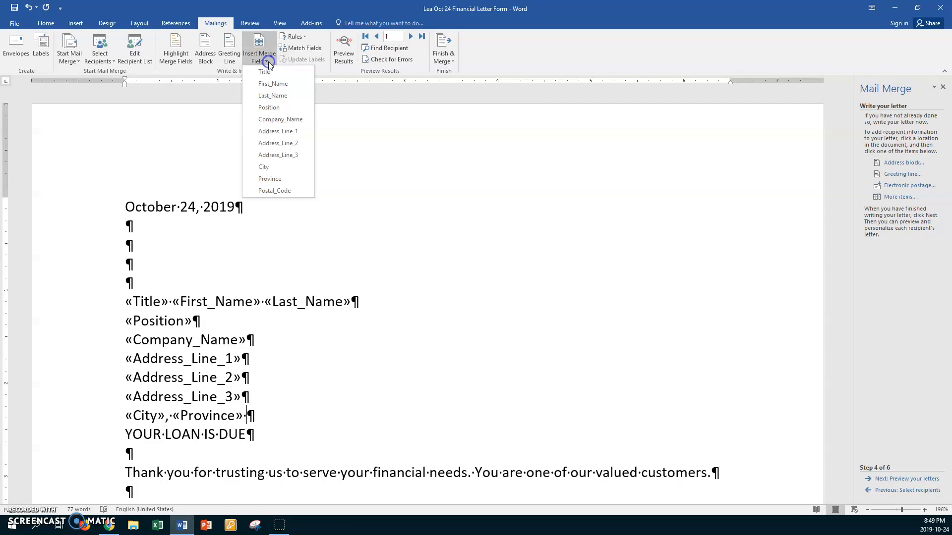
left_click(278, 190)
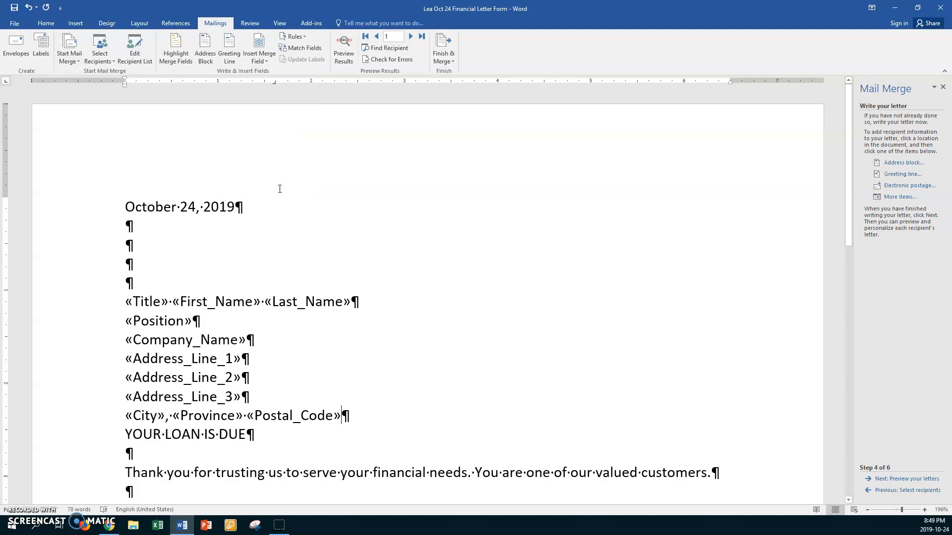
key("Return")
key("Return")
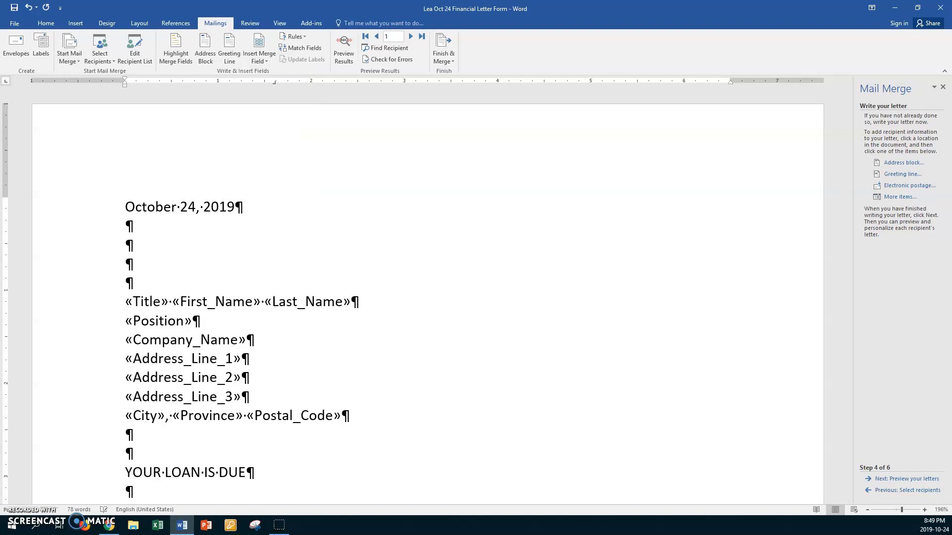
- Write the salutation Dear «Title» «Last_Name» and add a blank line after it
type("Dear")
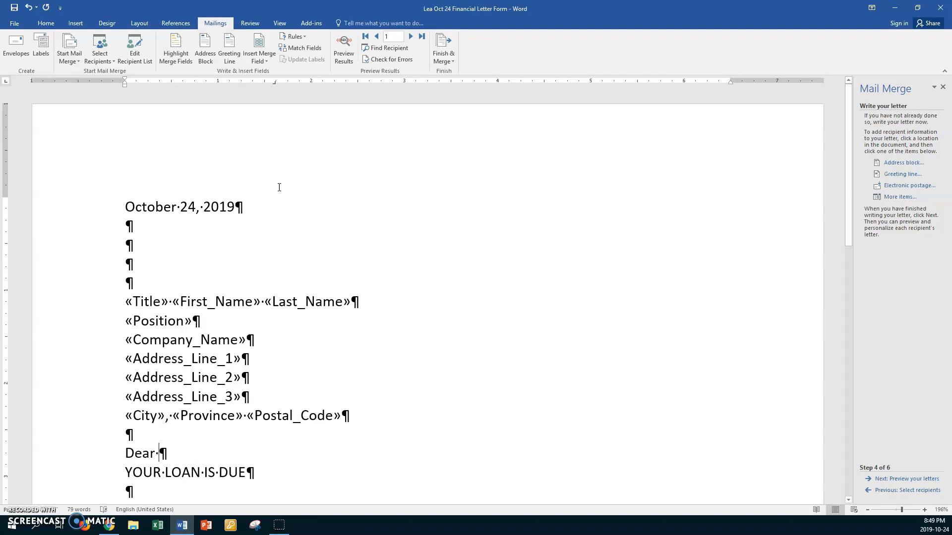
left_click(267, 57)
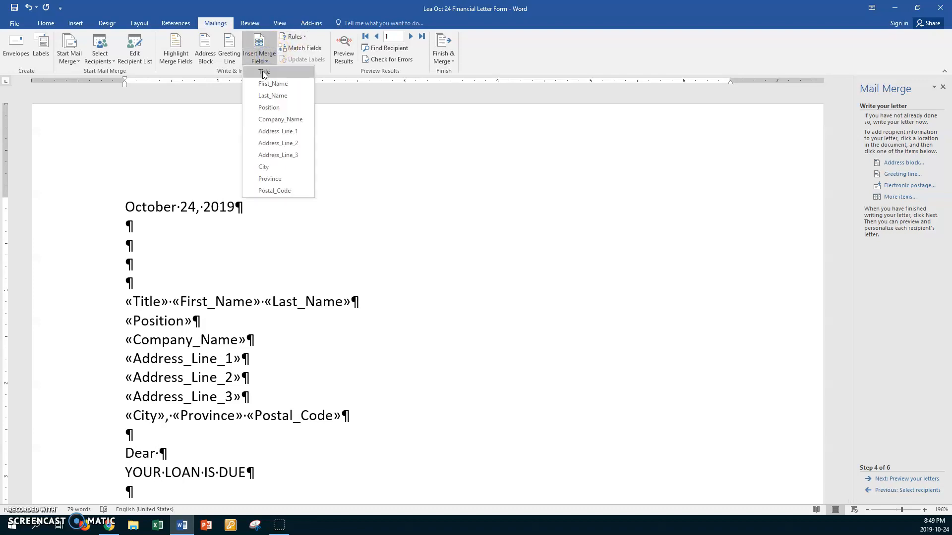
left_click(264, 71)
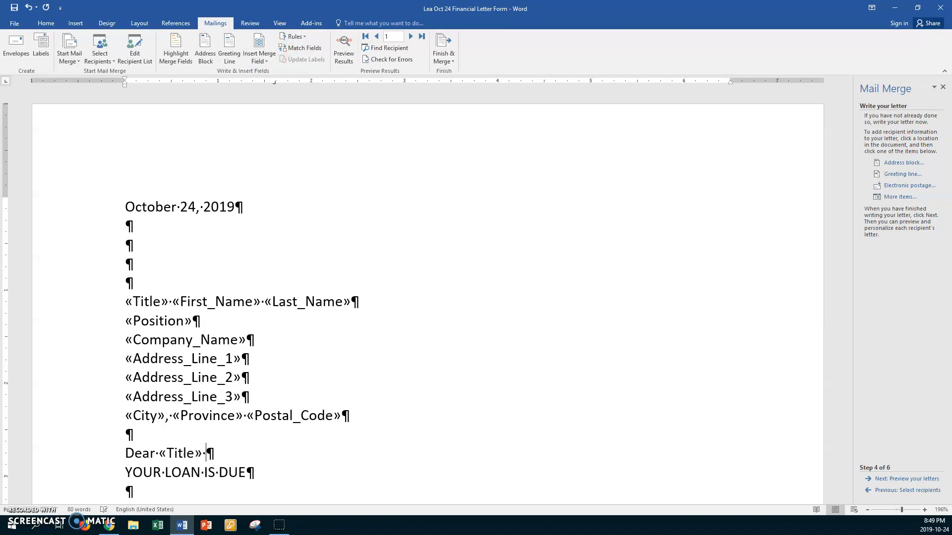
left_click(267, 59)
left_click(273, 96)
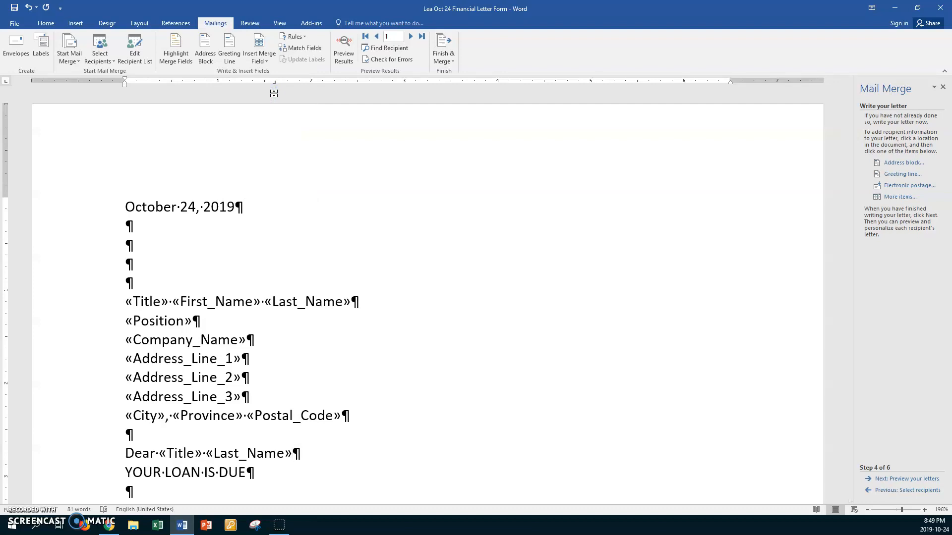
left_click(309, 452)
key("Return")
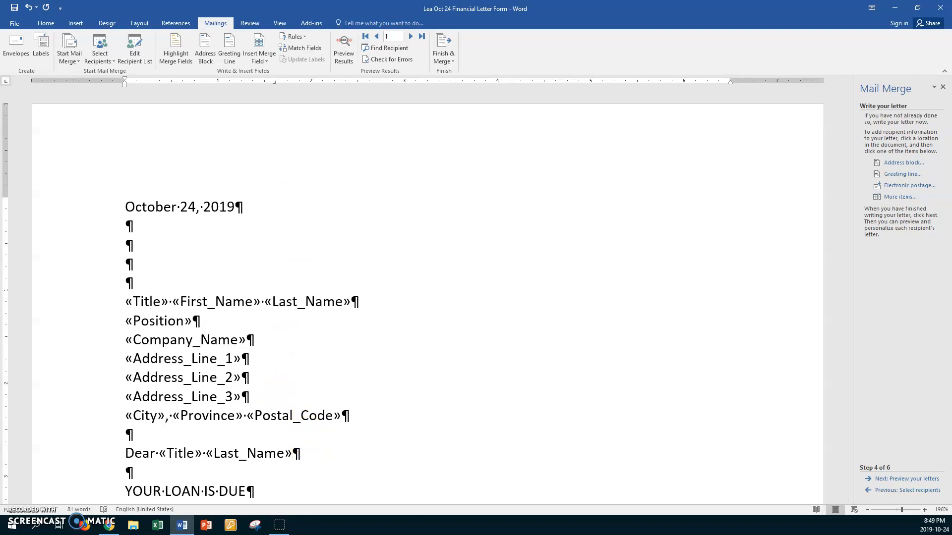
scroll(426, 295, "down", 3)
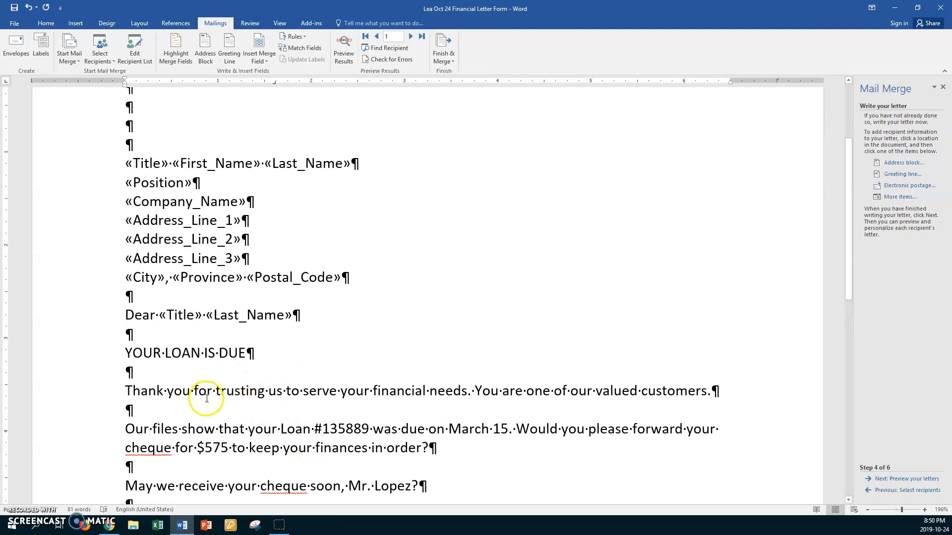
scroll(315, 390, "down", 1)
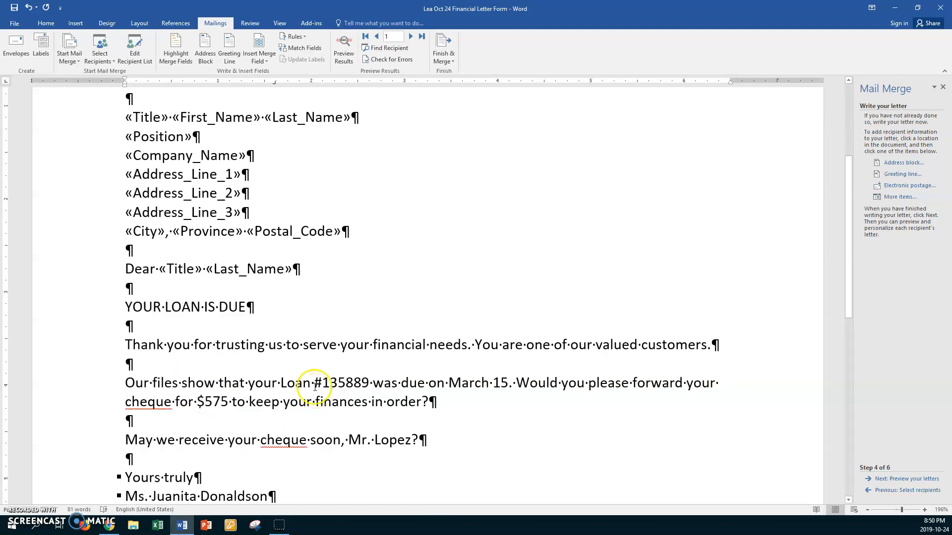
left_click(135, 327)
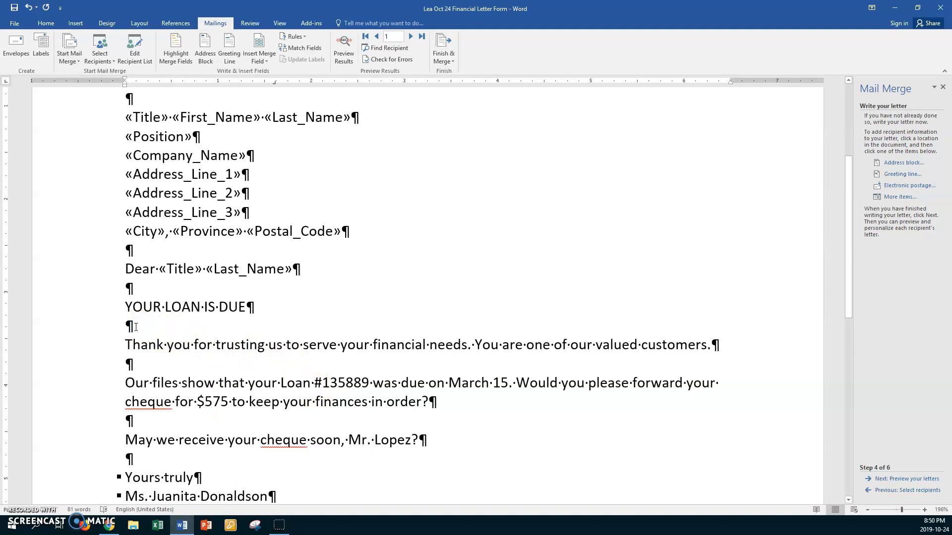